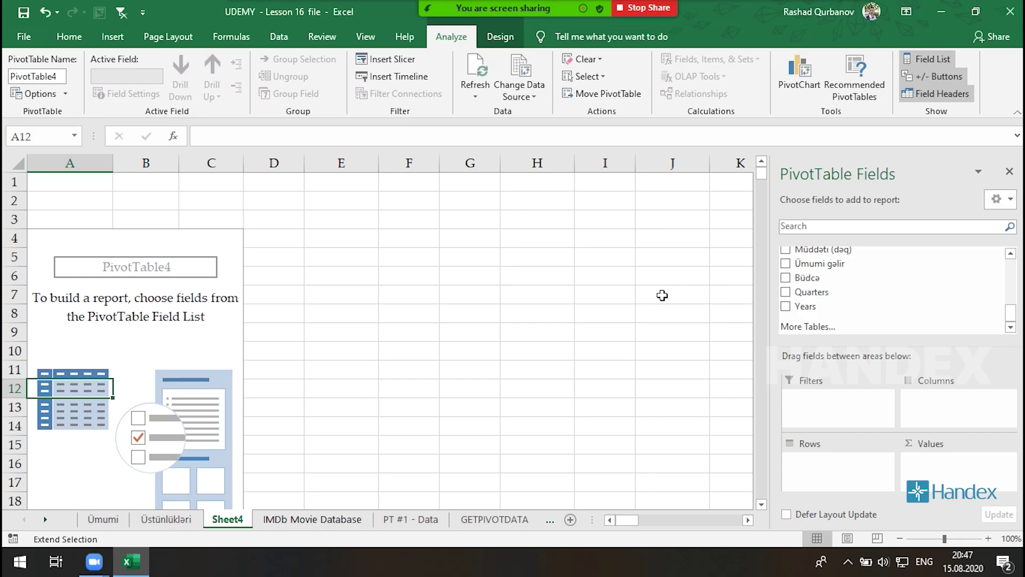
# Step: On the IMDb Movie Database sheet, confirm the film data ends at row 3726, Woman in Gold
pyautogui.click(286, 521)
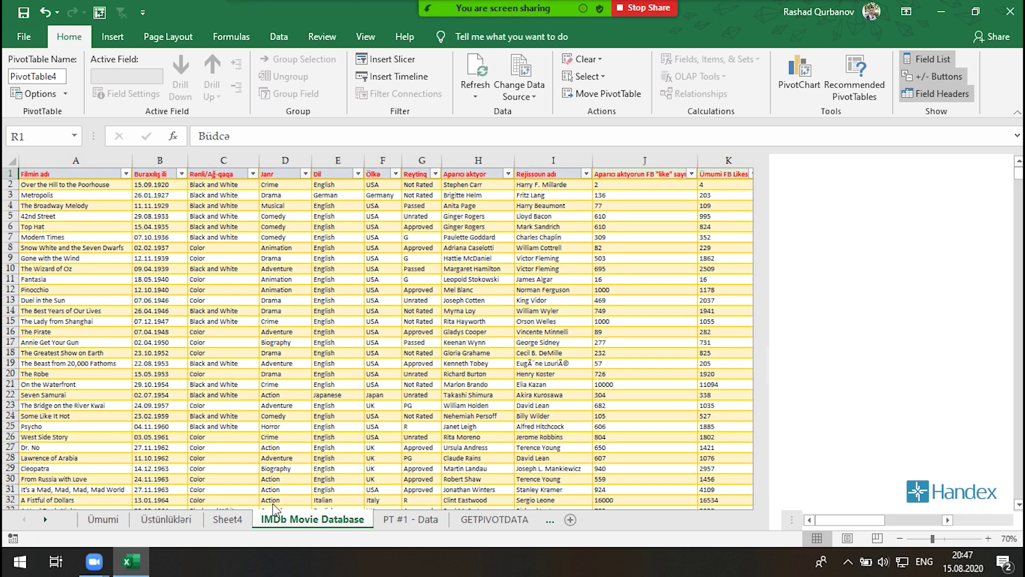
pyautogui.moveTo(141, 374); pyautogui.dragTo(141, 380)
pyautogui.click(122, 384)
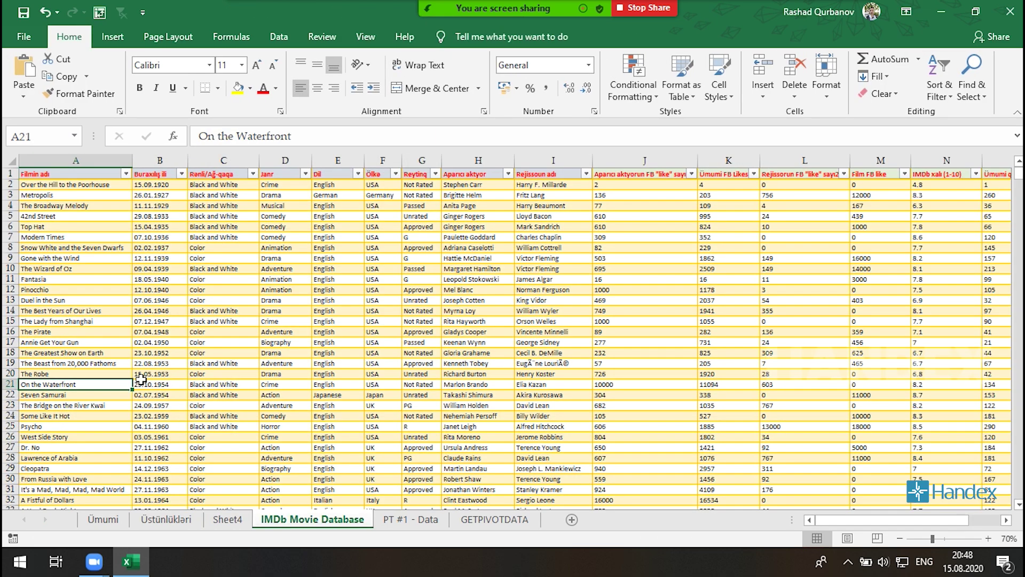
pyautogui.hotkey('ctrl', 'Down')
pyautogui.scroll(-1, 252, 447)
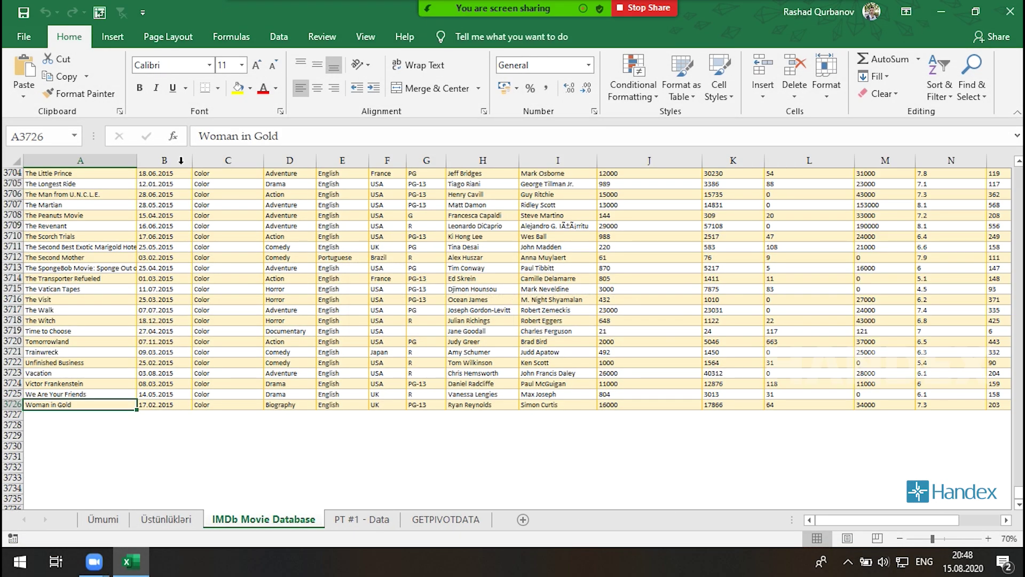
pyautogui.click(288, 267)
pyautogui.scroll(12, 431, 280)
pyautogui.click(465, 289)
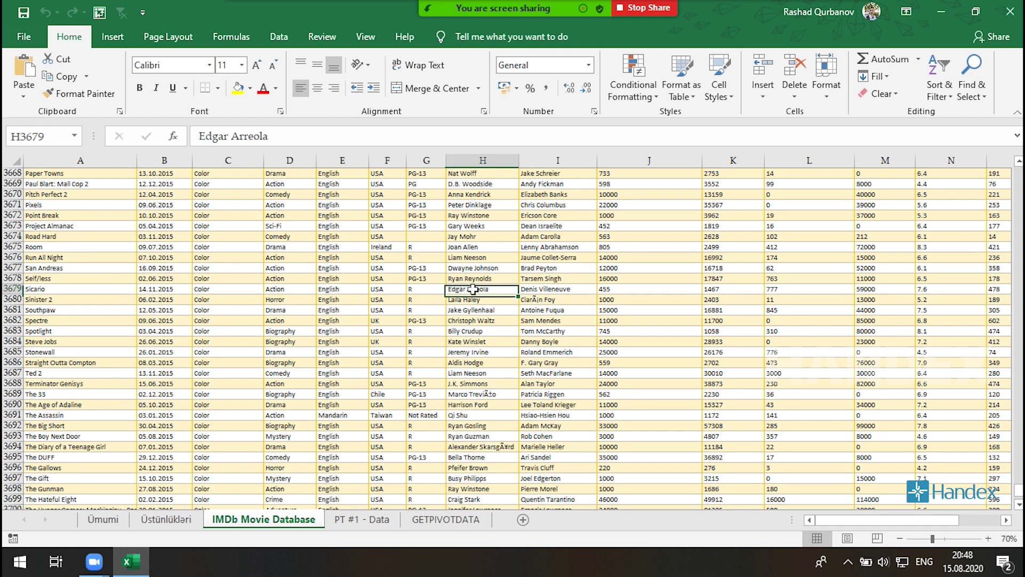
pyautogui.click(387, 246)
pyautogui.click(110, 39)
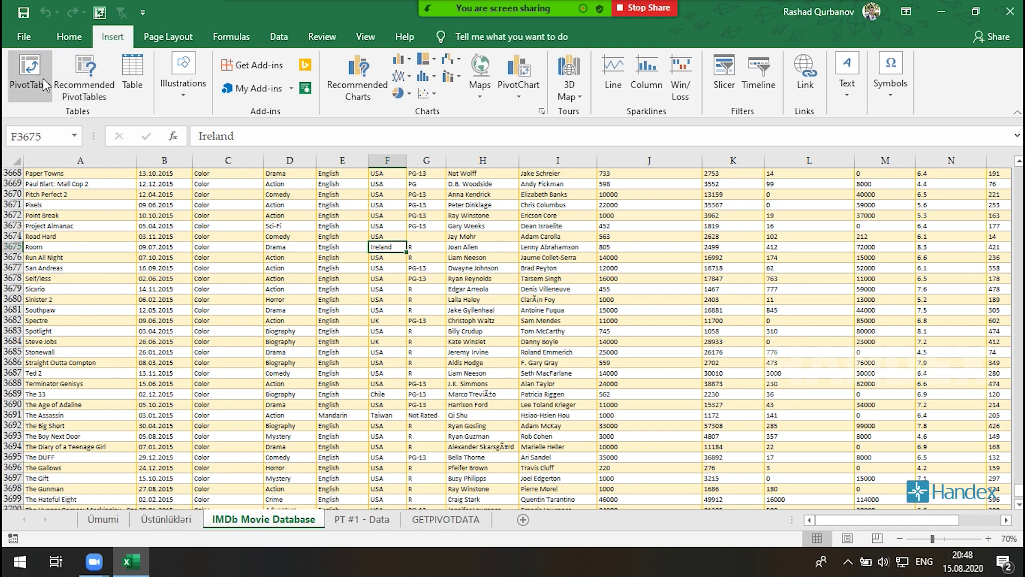
# Step: Insert a PivotTable from range A1:R3727 on a new worksheet, Sheet5
pyautogui.click(41, 90)
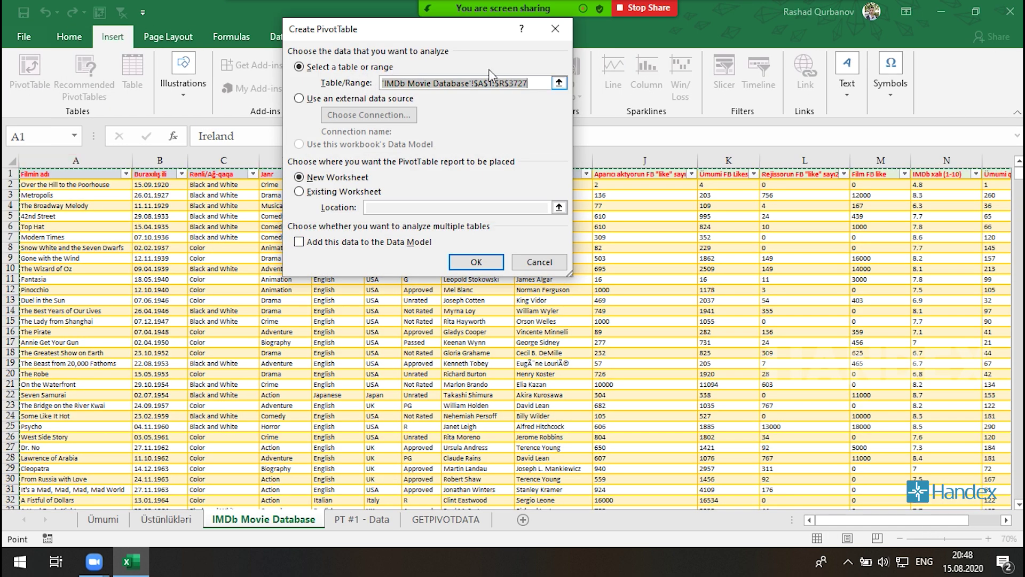
pyautogui.click(477, 262)
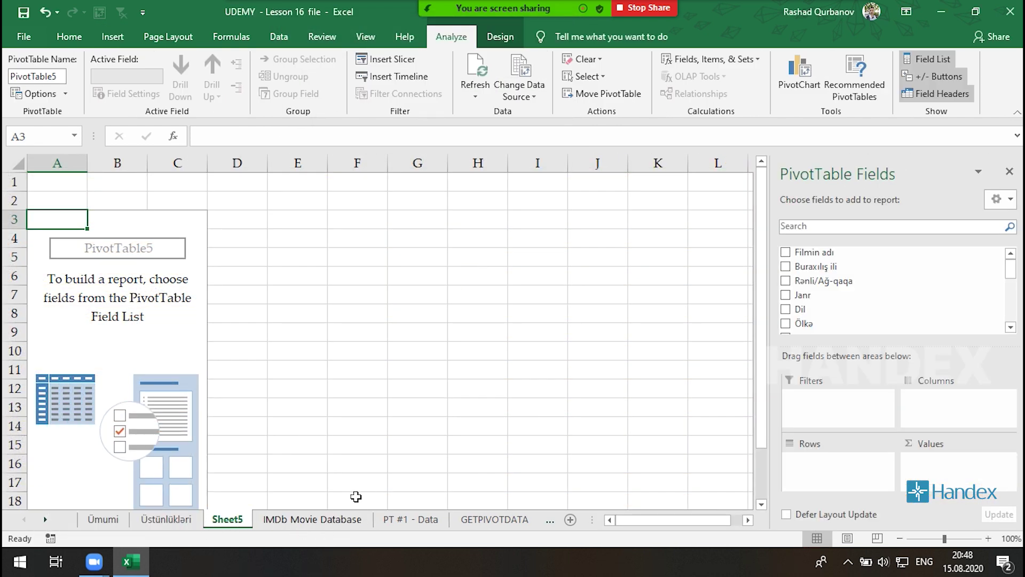
# Step: Drag the Janr field into the pivot table layout
pyautogui.moveTo(908, 294)
pyautogui.mouseDown()
pyautogui.moveTo(863, 317)
pyautogui.moveTo(846, 464)
pyautogui.mouseUp()
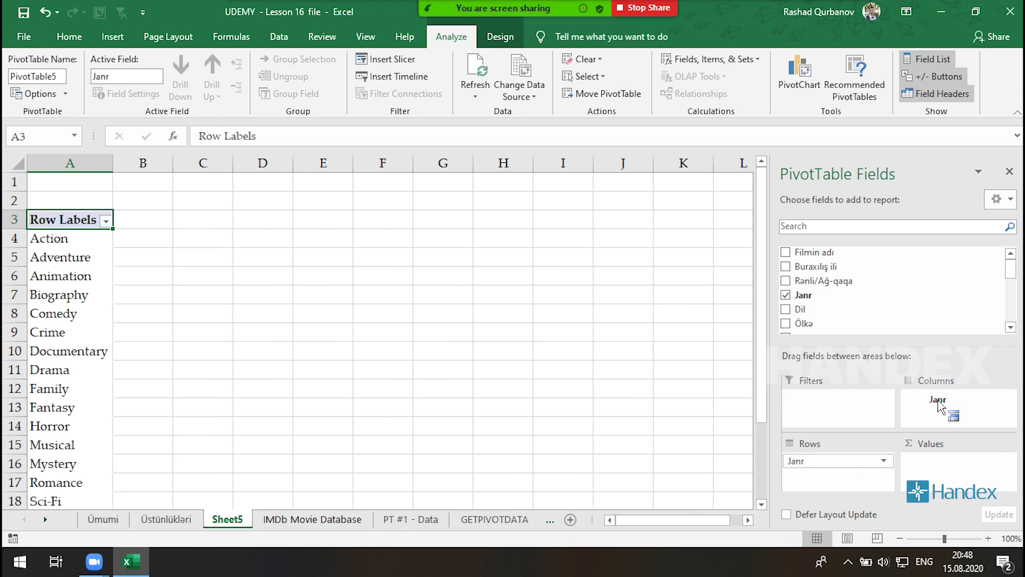
pyautogui.moveTo(960, 471); pyautogui.dragTo(958, 469)
pyautogui.scroll(-6, 120, 343)
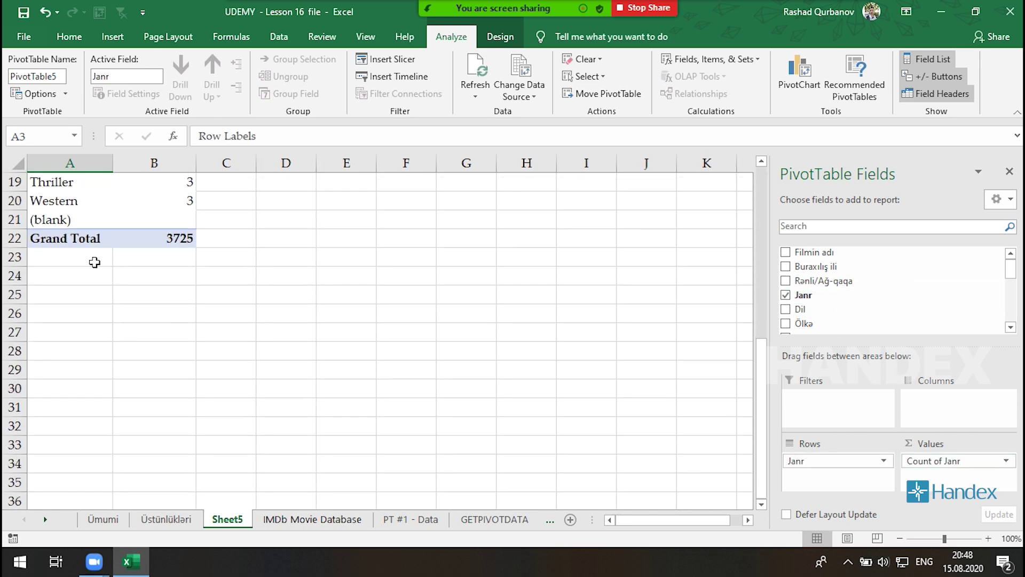
pyautogui.scroll(3, 94, 262)
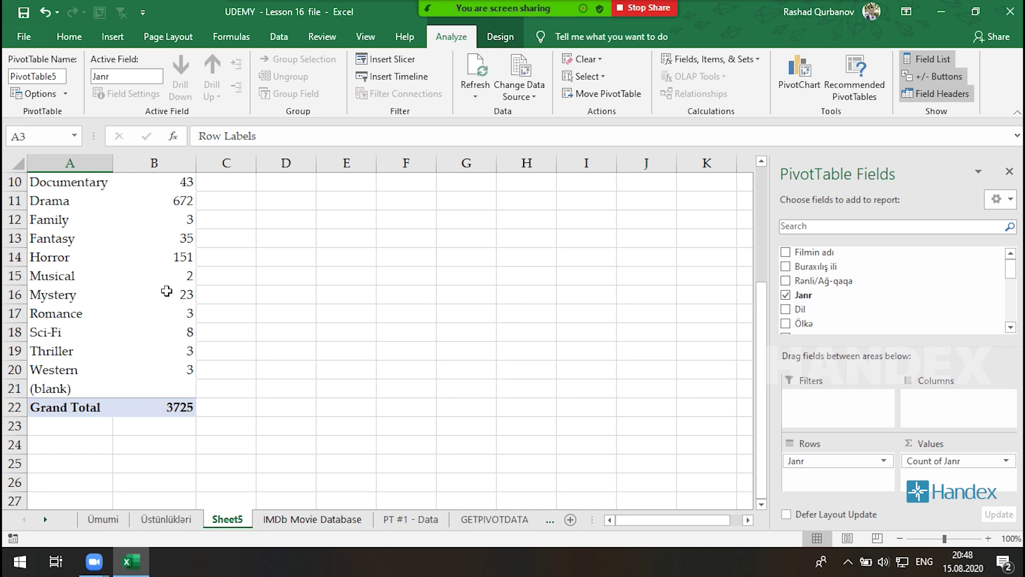
pyautogui.scroll(3, 166, 290)
# Step: Inspect the bottom of the film data on the IMDb Movie Database sheet
pyautogui.click(313, 519)
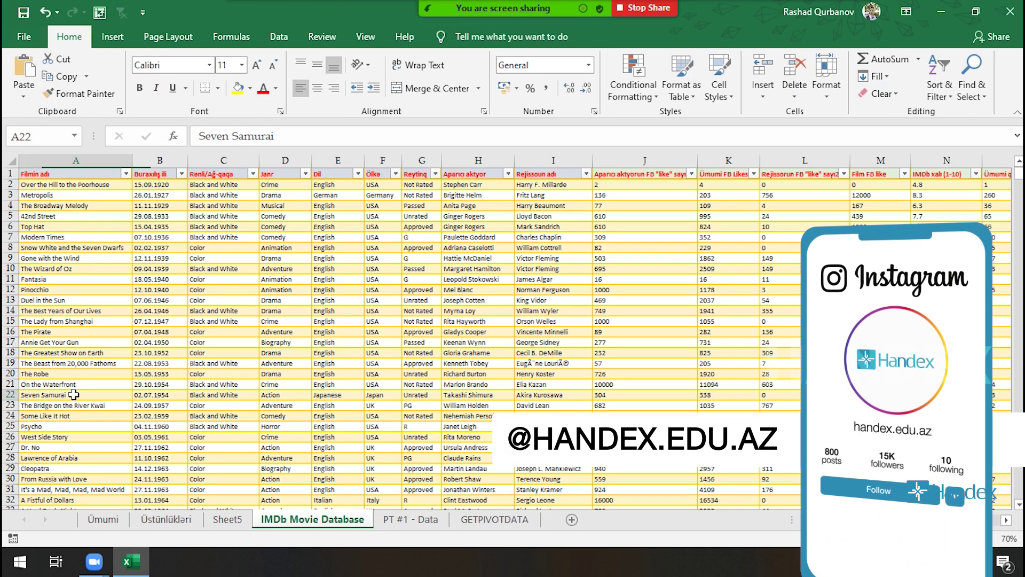
pyautogui.hotkey('ctrl', 'Down')
pyautogui.press('Down')
pyautogui.press('Down')
pyautogui.press('Right')
pyautogui.press('Right')
pyautogui.hotkey('ctrl', 'Up')
pyautogui.hotkey('ctrl', 'Up')
pyautogui.press('Down')
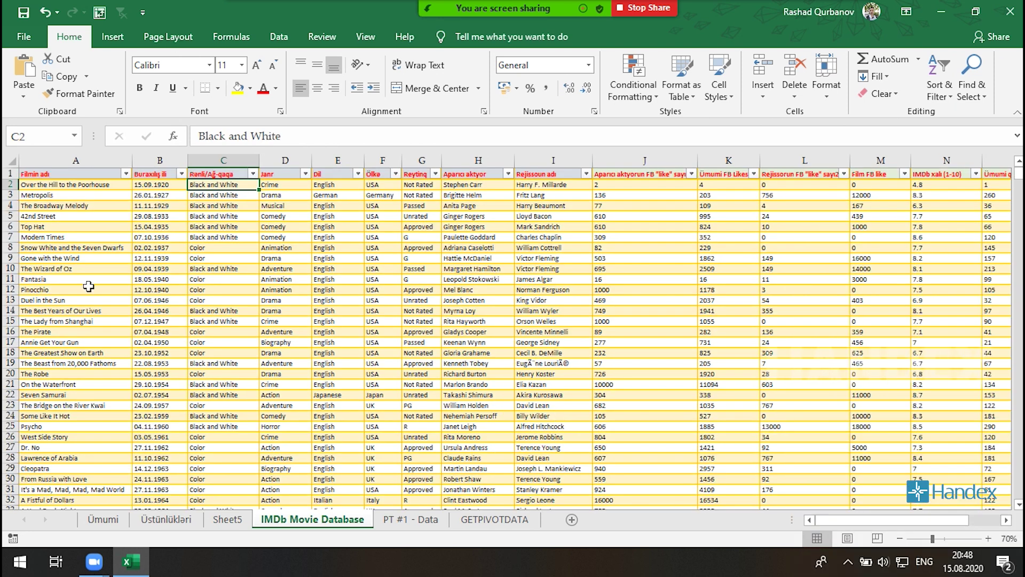
pyautogui.click(227, 519)
# Step: Remove Janr, put Filmin adı in Rows and summed Büdcə in Values
pyautogui.moveTo(838, 461); pyautogui.dragTo(875, 331)
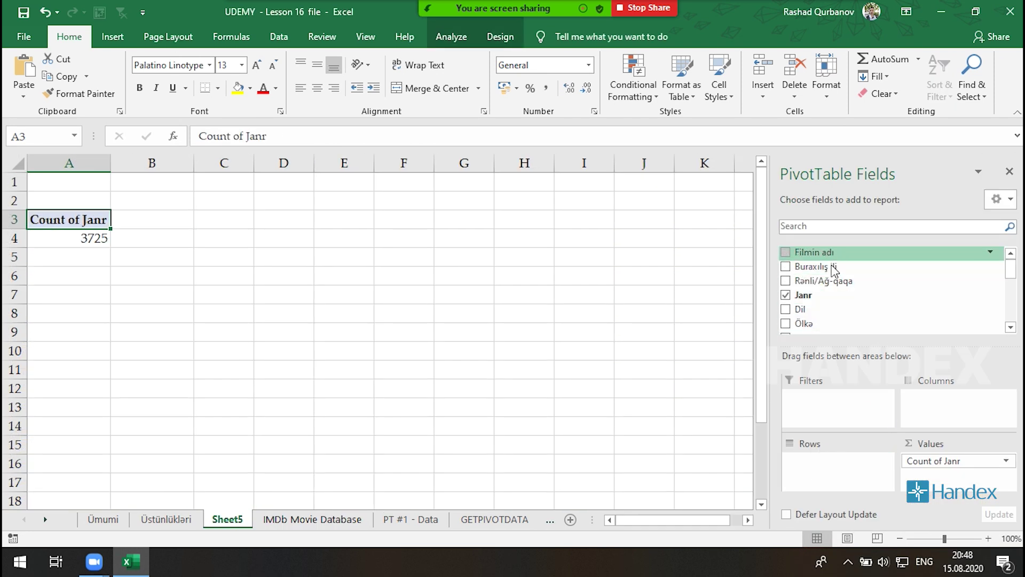
pyautogui.moveTo(835, 271); pyautogui.dragTo(811, 470)
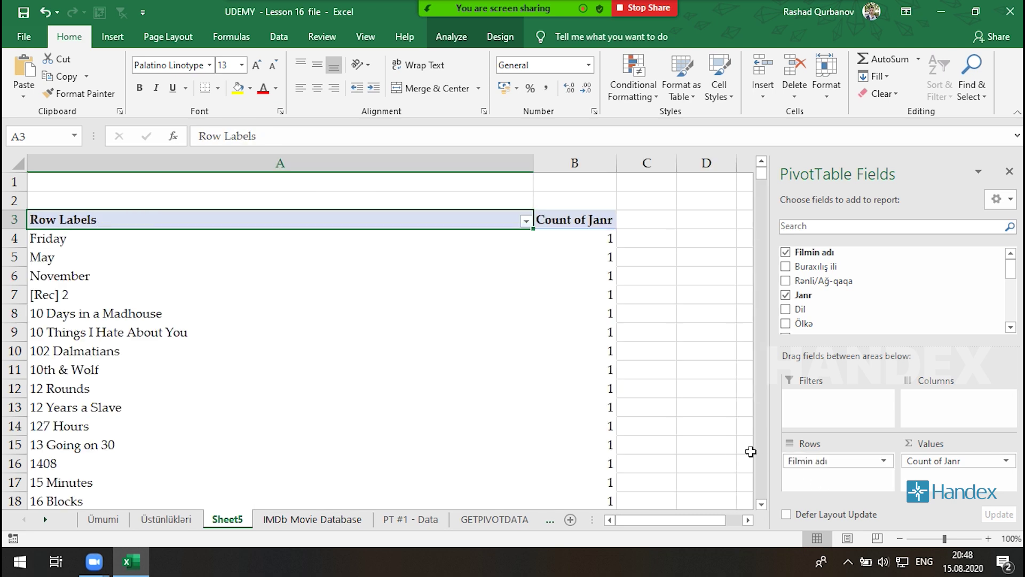
pyautogui.click(786, 295)
pyautogui.moveTo(813, 252)
pyautogui.mouseDown()
pyautogui.moveTo(941, 463)
pyautogui.moveTo(870, 299)
pyautogui.moveTo(939, 475)
pyautogui.mouseUp()
pyautogui.scroll(-5, 867, 293)
pyautogui.click(138, 368)
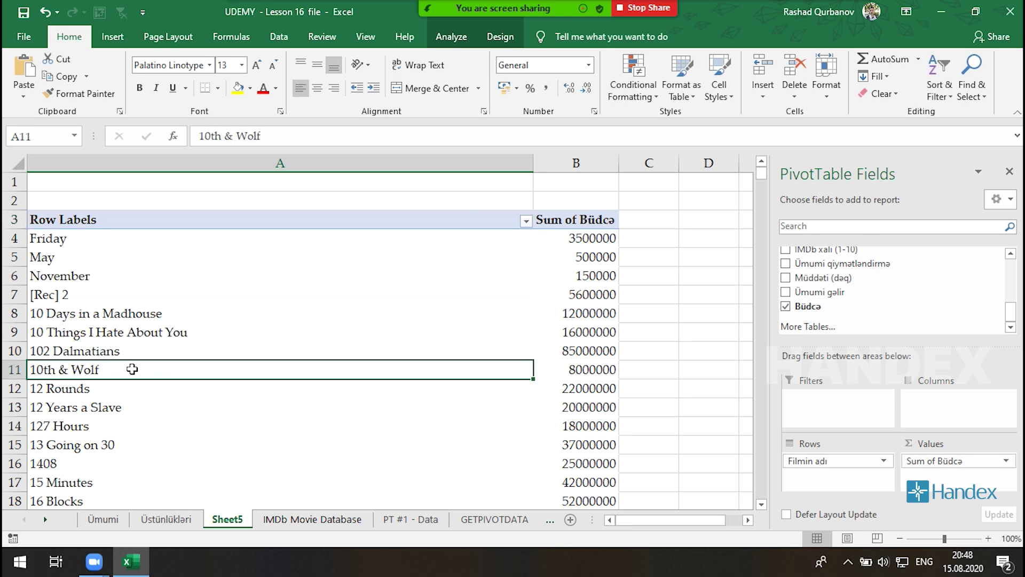
pyautogui.click(313, 519)
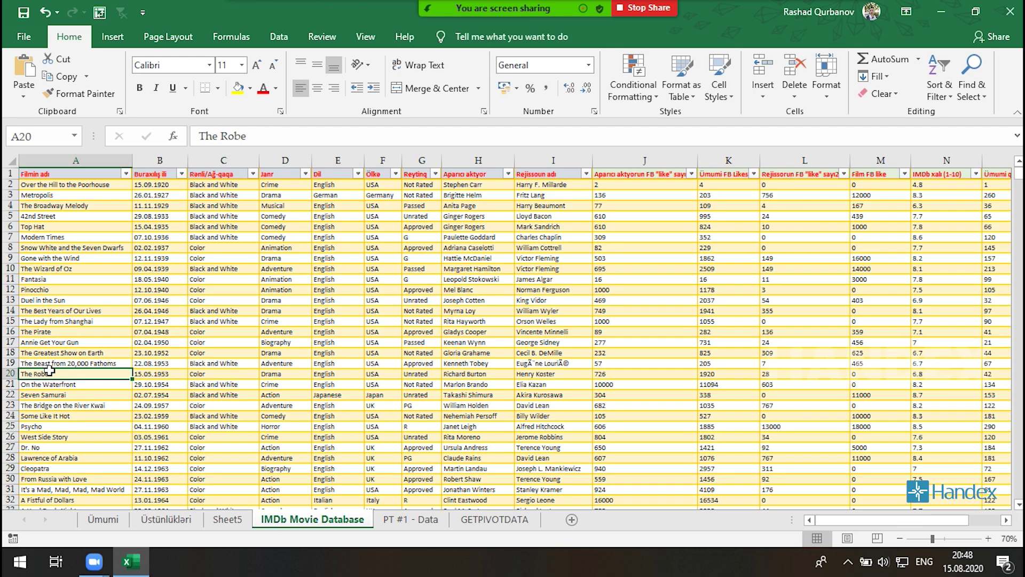
# Step: Enter 'Excel' as a new film title in A3727 below Woman in Gold
pyautogui.hotkey('ctrl', 'Down')
pyautogui.scroll(-2, 80, 331)
pyautogui.keyDown('ctrl'); pyautogui.scroll(3, 86, 423); pyautogui.keyUp('ctrl')
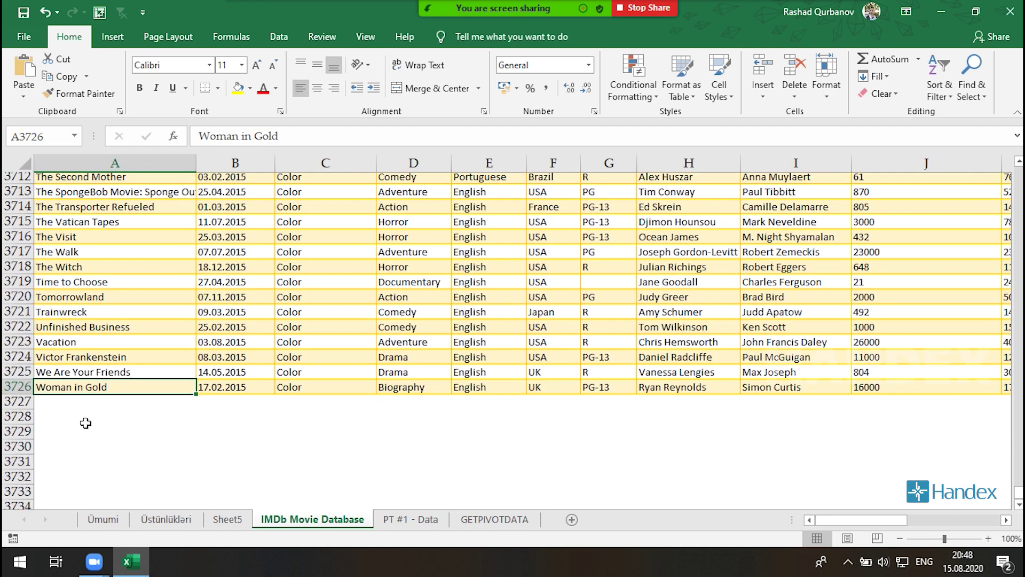
pyautogui.scroll(-1, 85, 423)
pyautogui.click(118, 374)
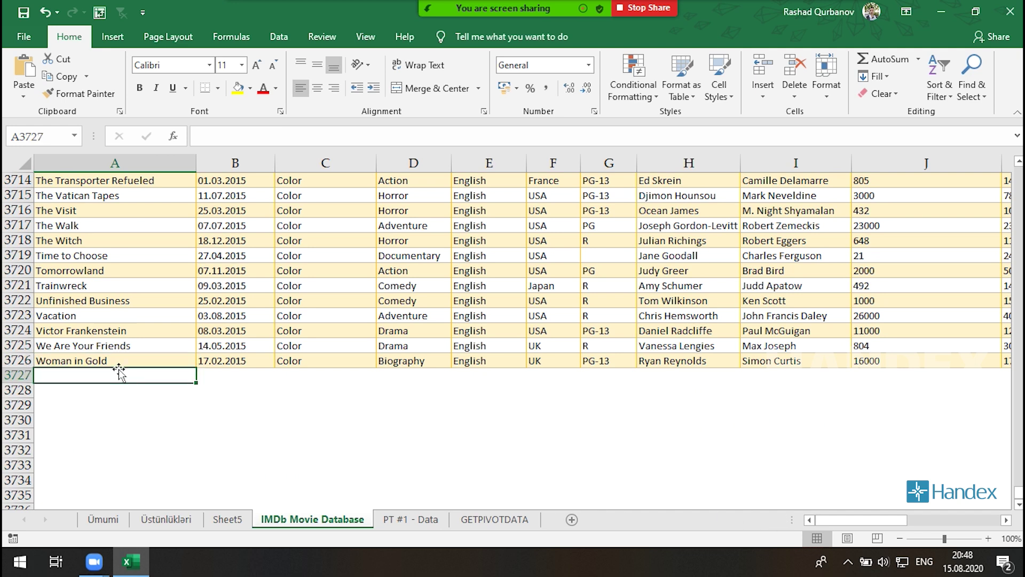
pyautogui.write('Excel')
pyautogui.press('Return')
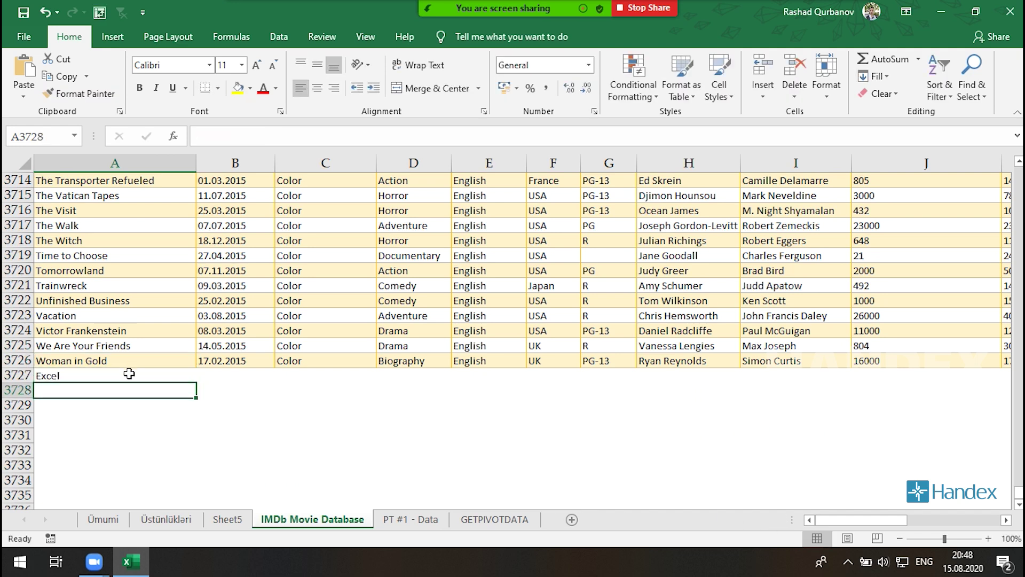
# Step: Copy Woman in Gold's details B3726:R3726 into B3727 of the Excel row
pyautogui.click(219, 362)
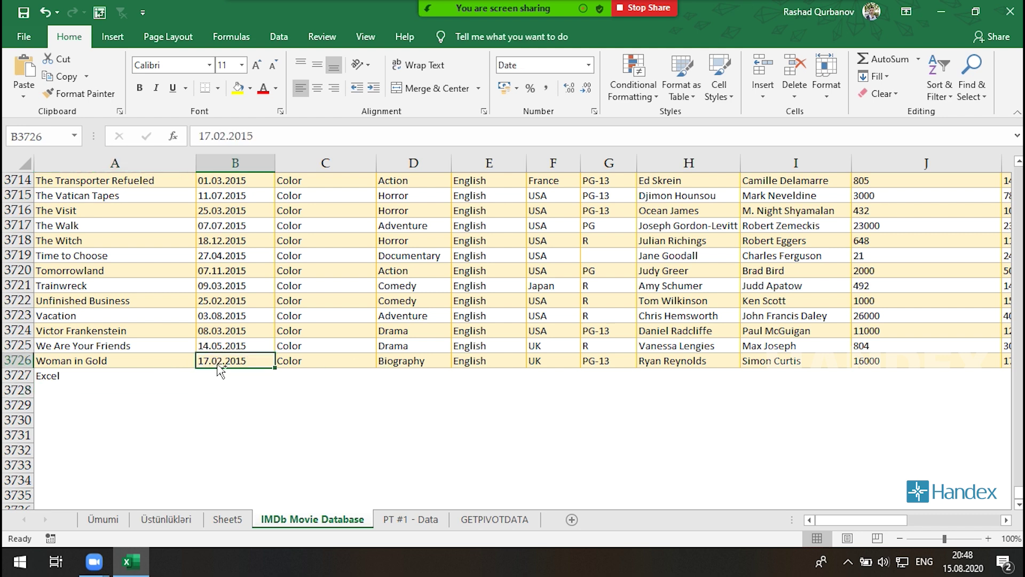
pyautogui.hotkey('ctrl', 'shift', 'Right')
pyautogui.hotkey('ctrl', 'c')
pyautogui.hotkey('ctrl', 'Left')
pyautogui.click(219, 372)
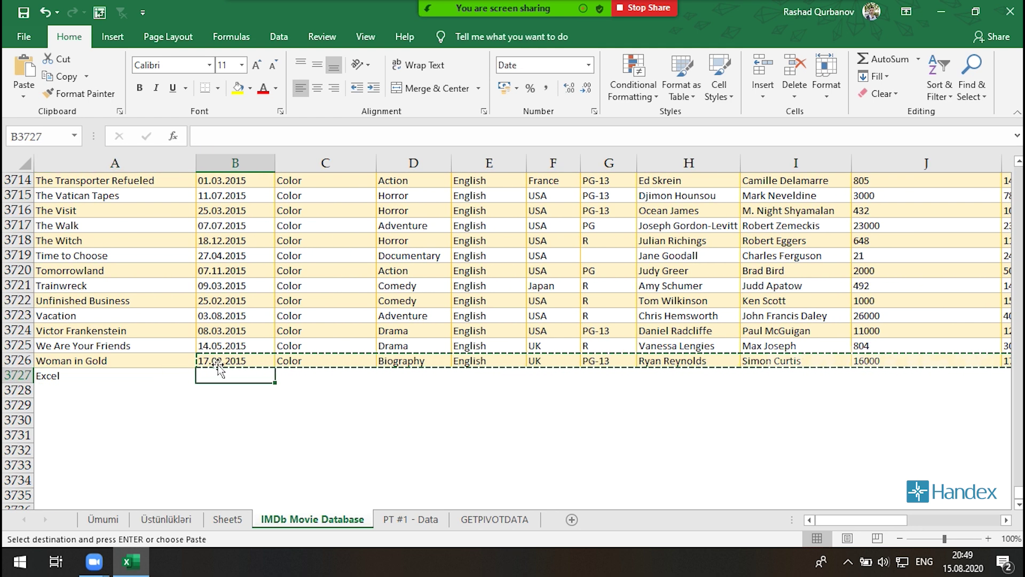
pyautogui.hotkey('ctrl', 'v')
pyautogui.click(180, 376)
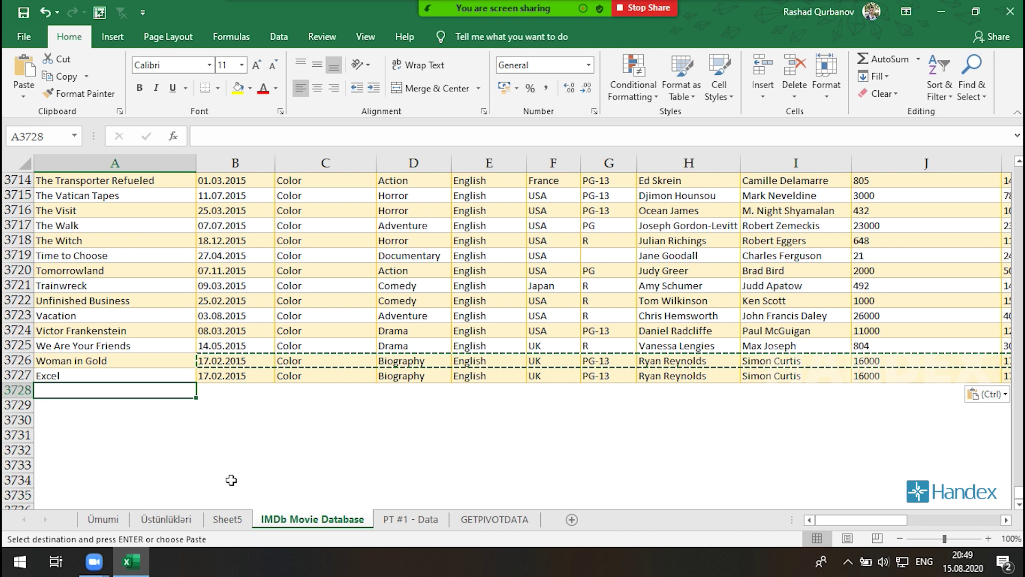
pyautogui.click(228, 519)
# Step: Jump to the end of the Sheet5 pivot table, listing titles through Zoom plus (blank)
pyautogui.scroll(-20, 115, 389)
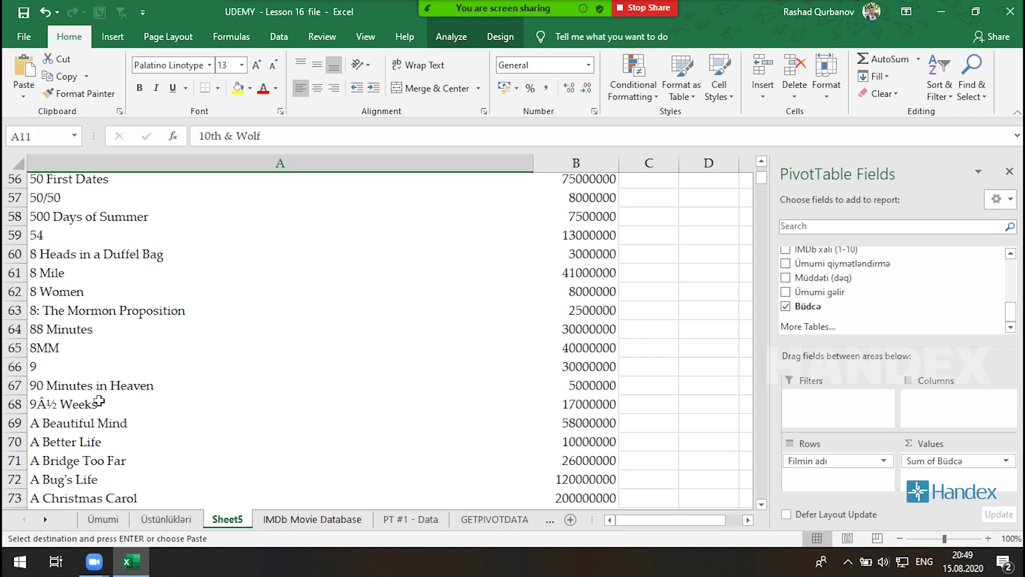
pyautogui.click(77, 403)
pyautogui.hotkey('ctrl', 'Down')
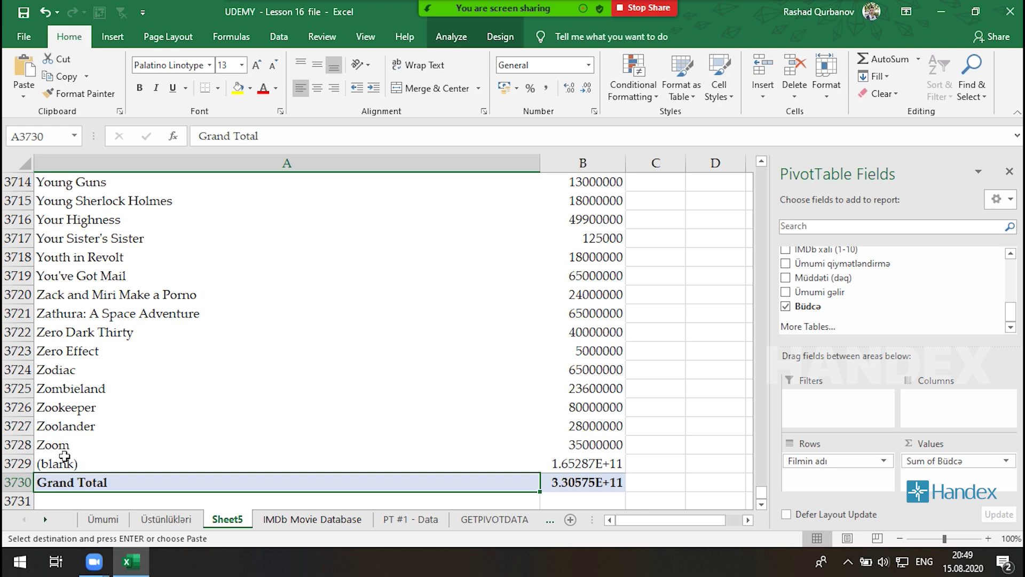
pyautogui.click(168, 519)
pyautogui.click(299, 519)
# Step: Confirm the new Excel row sits at the bottom of the IMDb Movie Database data
pyautogui.click(153, 359)
pyautogui.hotkey('ctrl', 'Right')
pyautogui.press('Right')
pyautogui.press('Right')
pyautogui.press('Left')
pyautogui.press('Up')
pyautogui.press('Up')
pyautogui.press('Left')
pyautogui.hotkey('ctrl', 'Left')
pyautogui.press('Up')
pyautogui.press('Down')
pyautogui.press('Down')
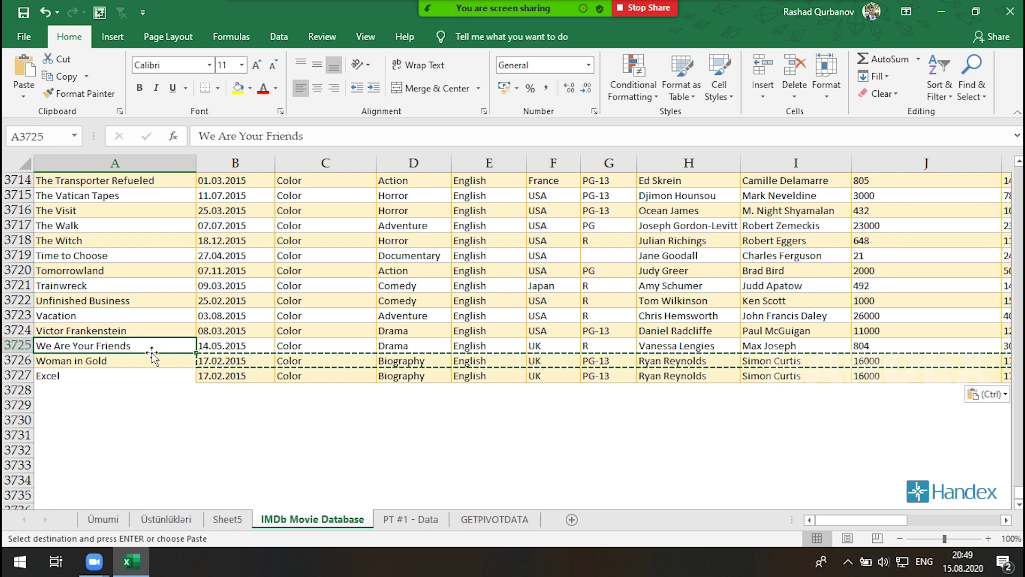
pyautogui.scroll(12, 185, 302)
pyautogui.click(185, 301)
pyautogui.hotkey('ctrl', 'Down')
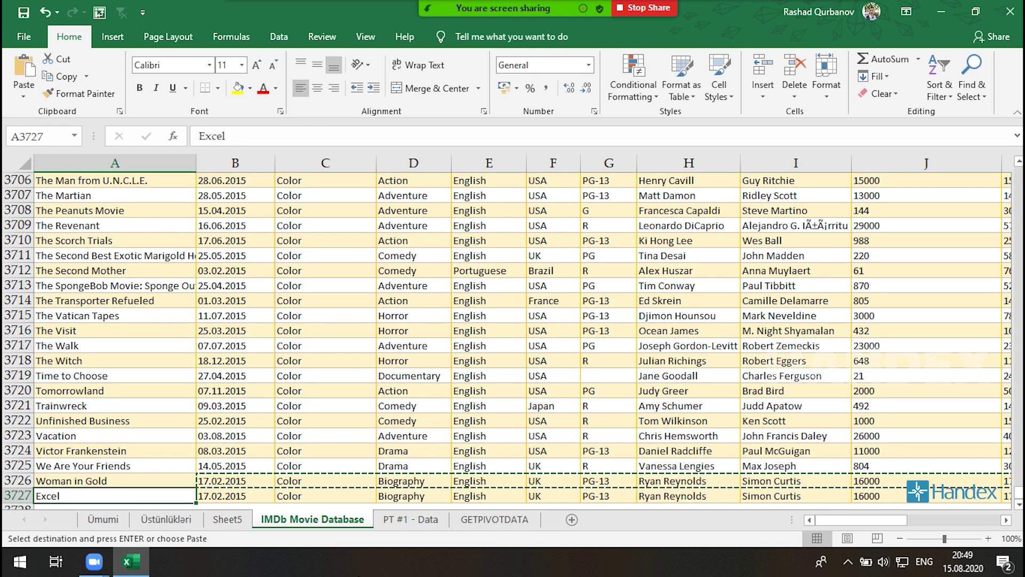
pyautogui.click(227, 519)
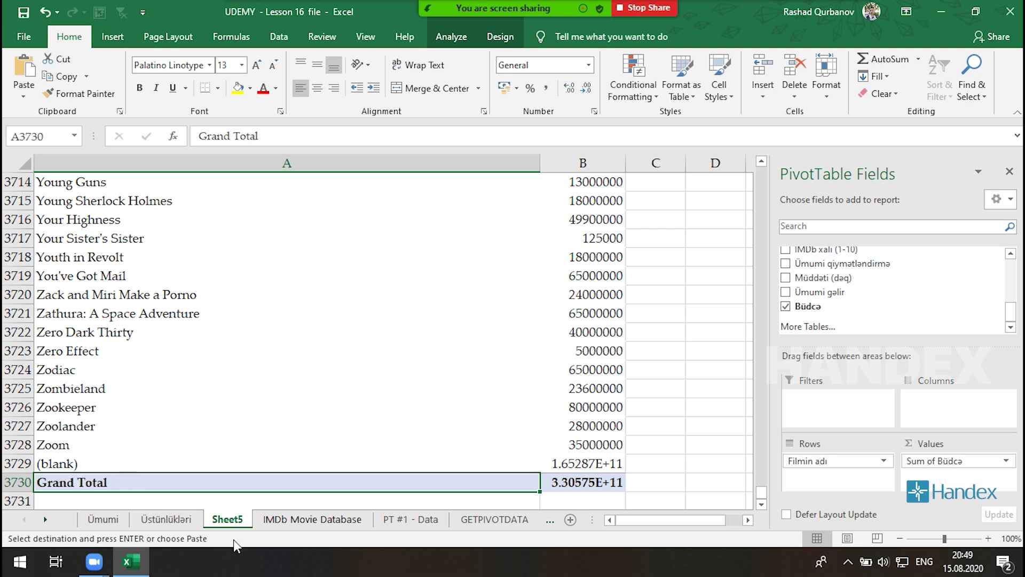
# Step: Compare the film data with the Sheet5 pivot, still totalling 3.30575E+11
pyautogui.click(288, 520)
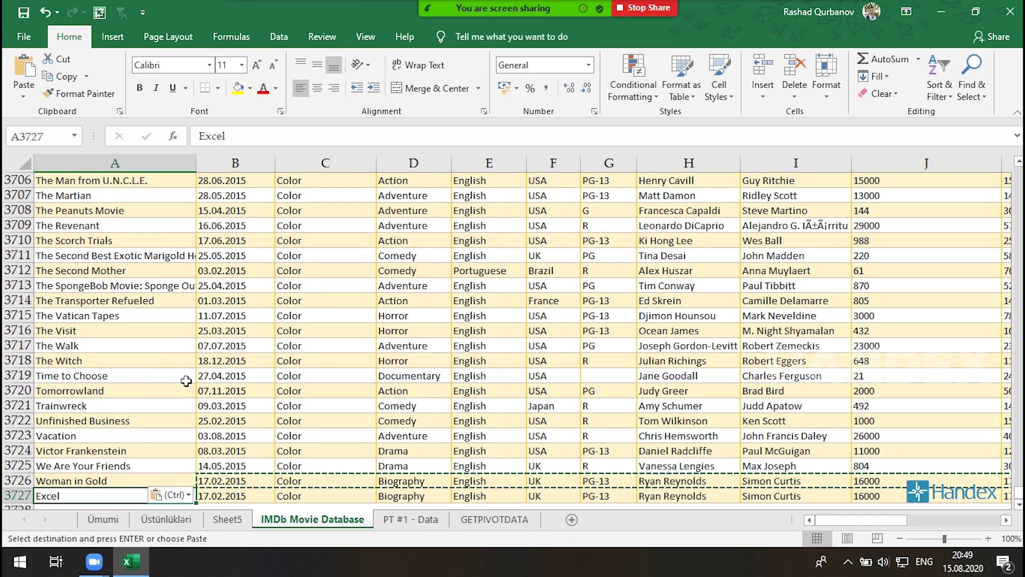
pyautogui.click(303, 346)
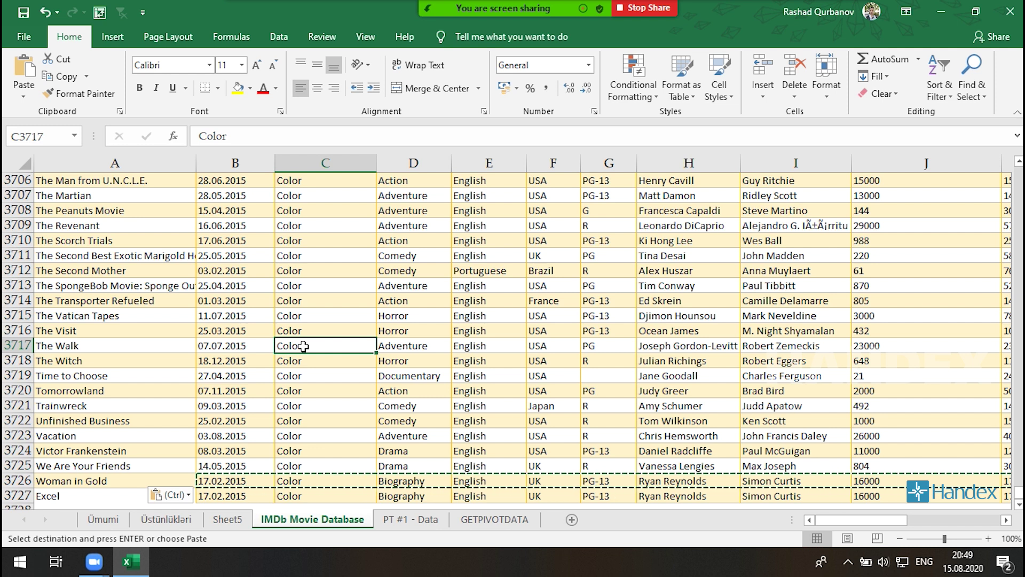
pyautogui.click(237, 525)
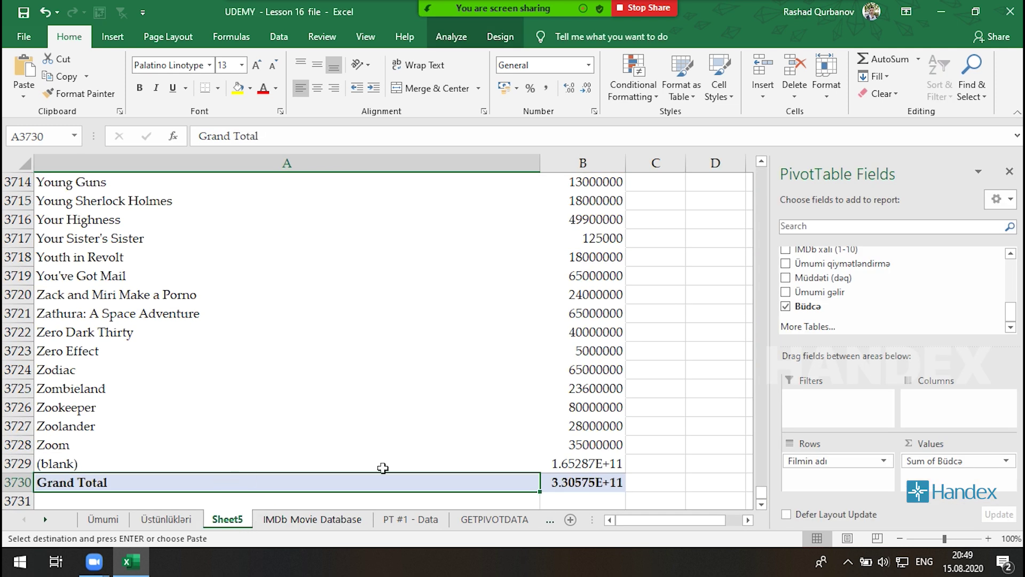
pyautogui.click(450, 38)
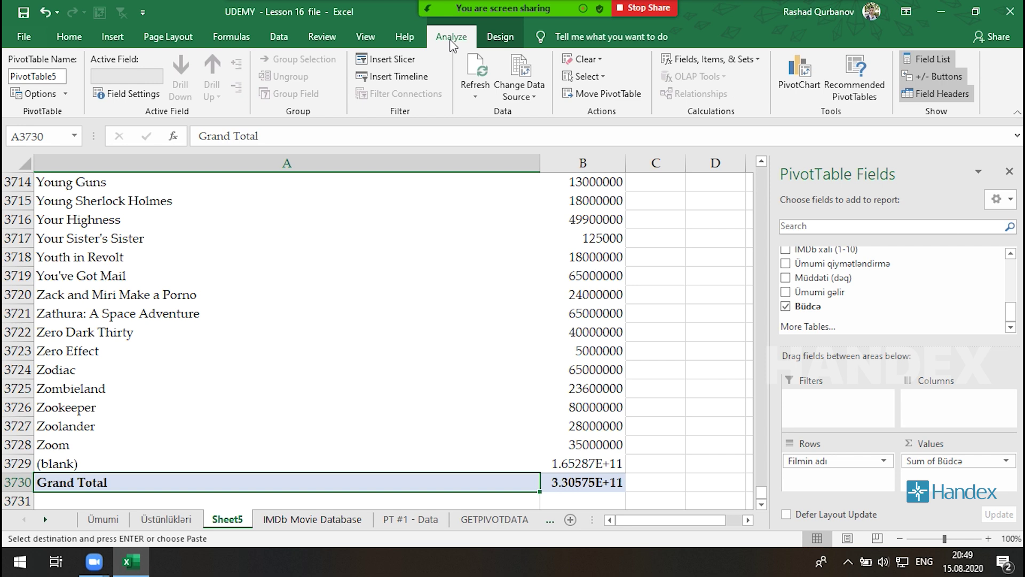
# Step: Refresh the pivot table so the Excel film appears with budget 11000000
pyautogui.click(482, 58)
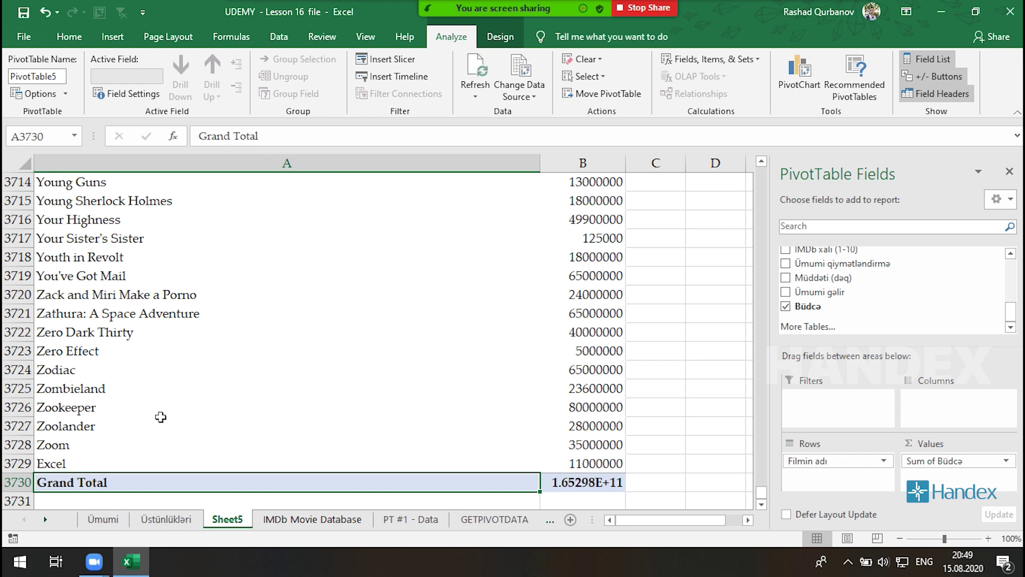
pyautogui.rightClick(148, 262)
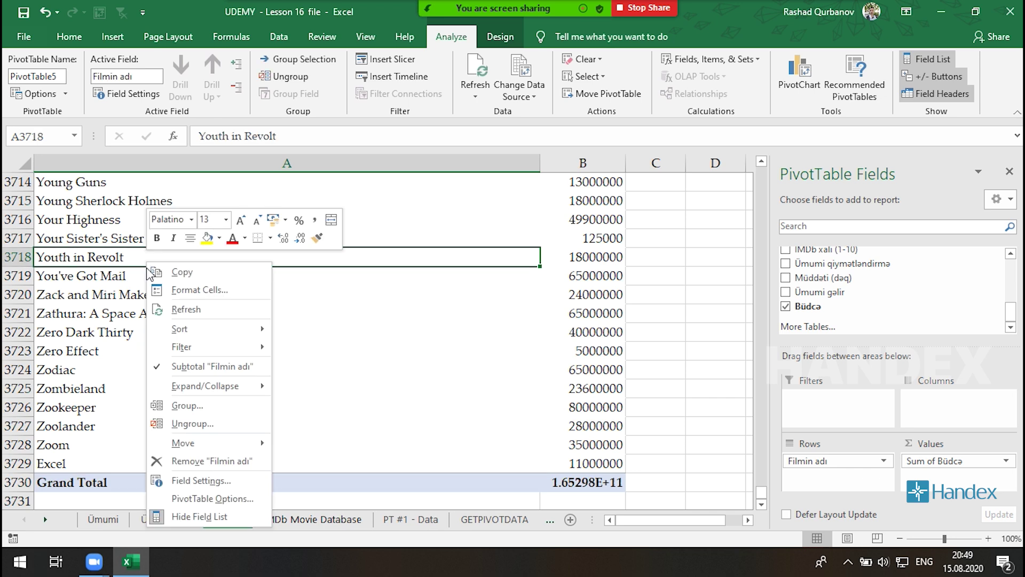
pyautogui.click(168, 319)
pyautogui.click(59, 463)
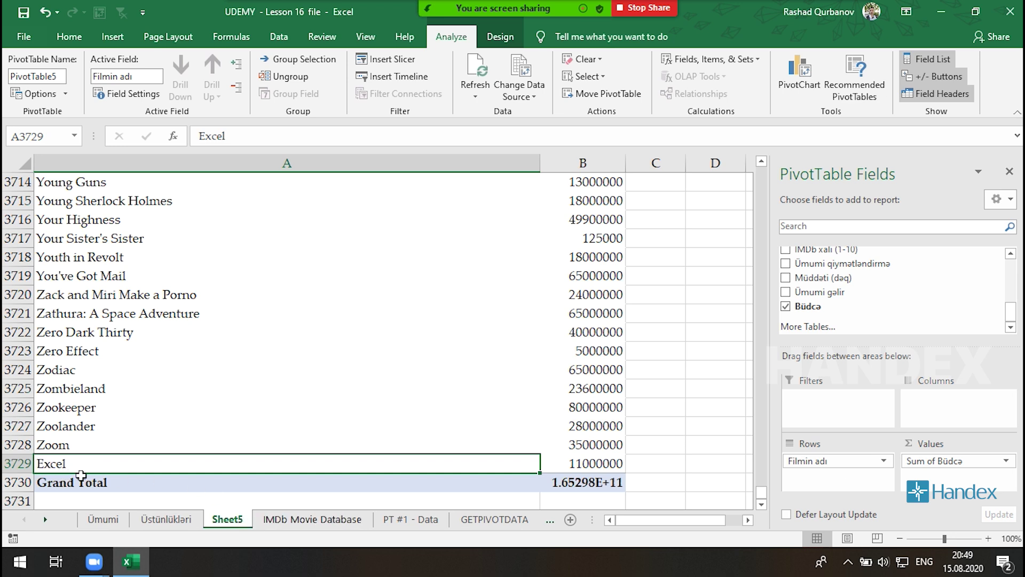
# Step: Check the Excel row's values on the IMDb Movie Database sheet
pyautogui.click(275, 520)
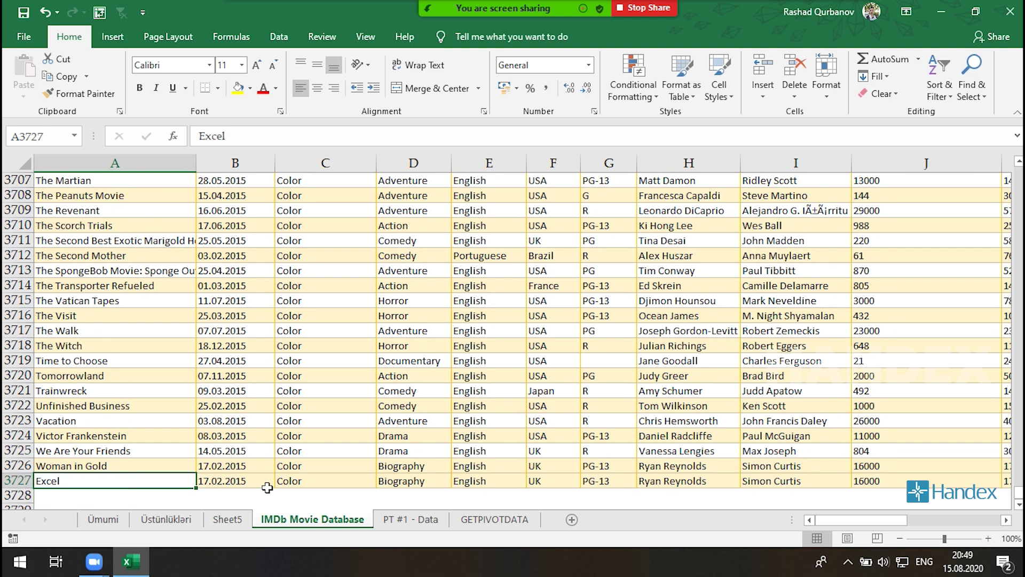
pyautogui.click(923, 481)
pyautogui.press('Right')
pyautogui.press('Right')
pyautogui.press('Right')
pyautogui.press('Right')
pyautogui.press('Right')
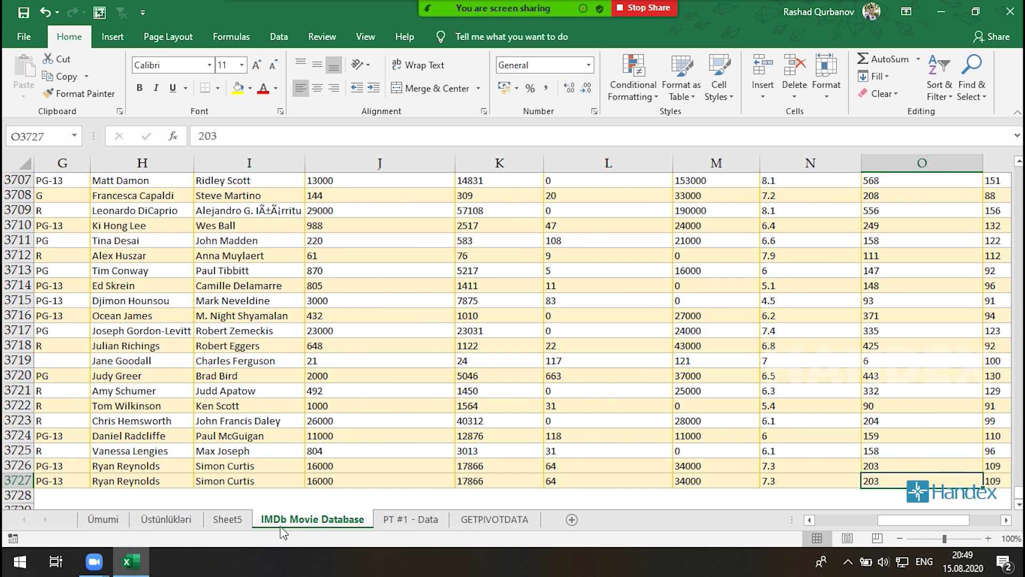
# Step: Enter the title LLLLL in A3728 below the Excel row
pyautogui.press('Home')
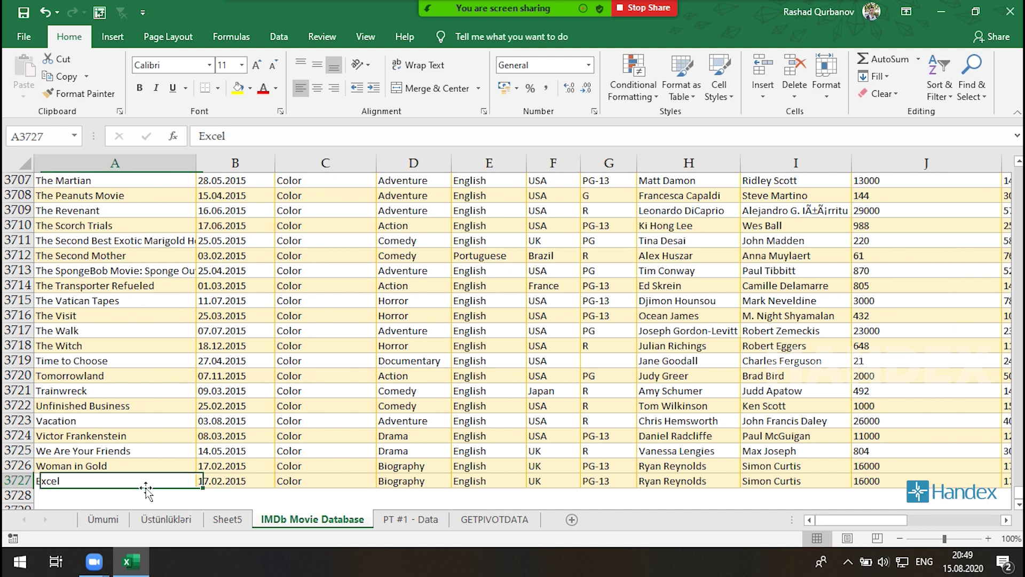
pyautogui.scroll(-3, 146, 454)
pyautogui.click(135, 362)
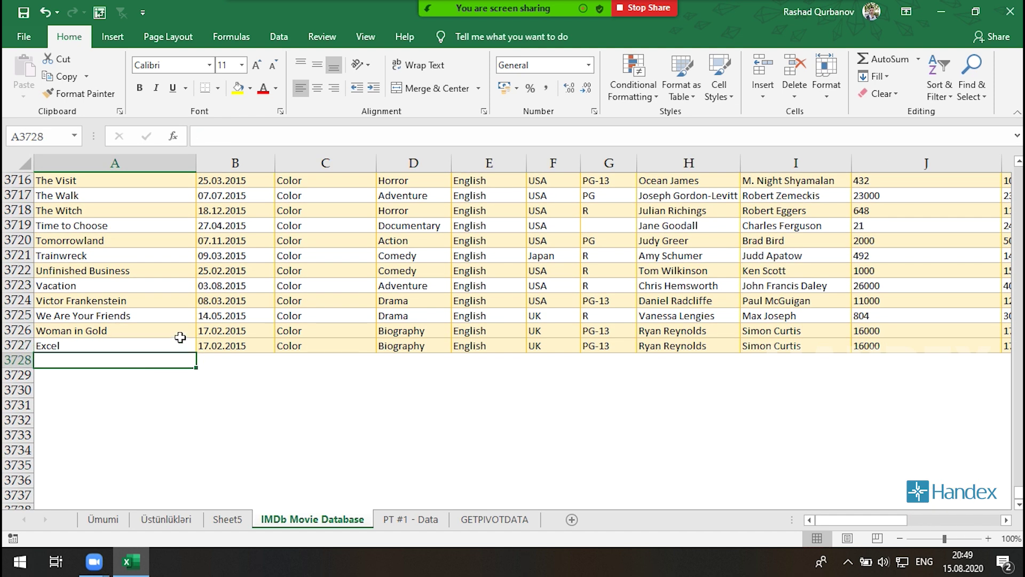
pyautogui.write('LLLLL')
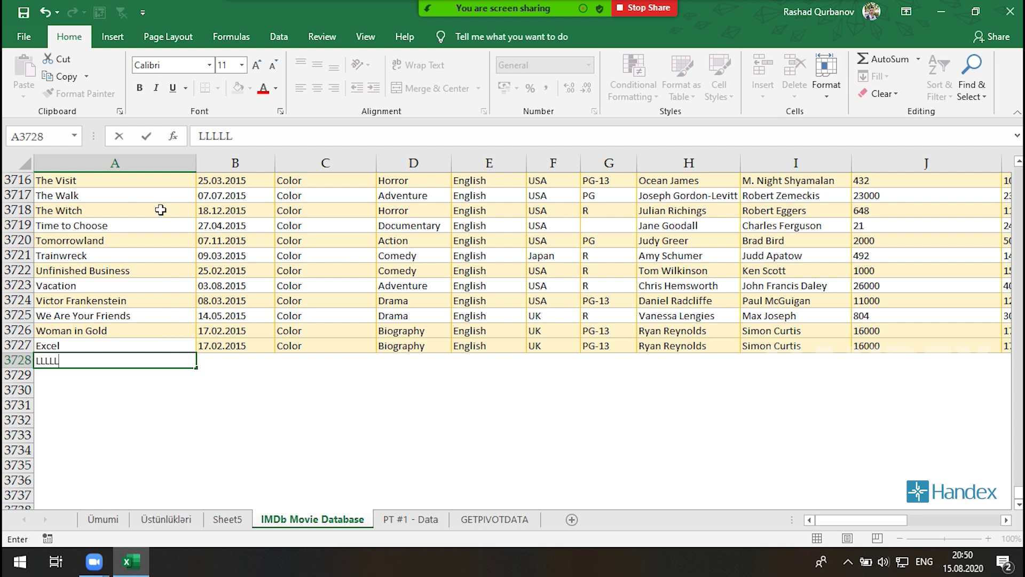
pyautogui.press('Return')
# Step: Copy the Excel row's details B3727:R3727 into B3728 of the LLLLL row
pyautogui.press('Up')
pyautogui.press('Up')
pyautogui.press('Right')
pyautogui.hotkey('ctrl', 'shift', 'Right')
pyautogui.hotkey('ctrl', 'c')
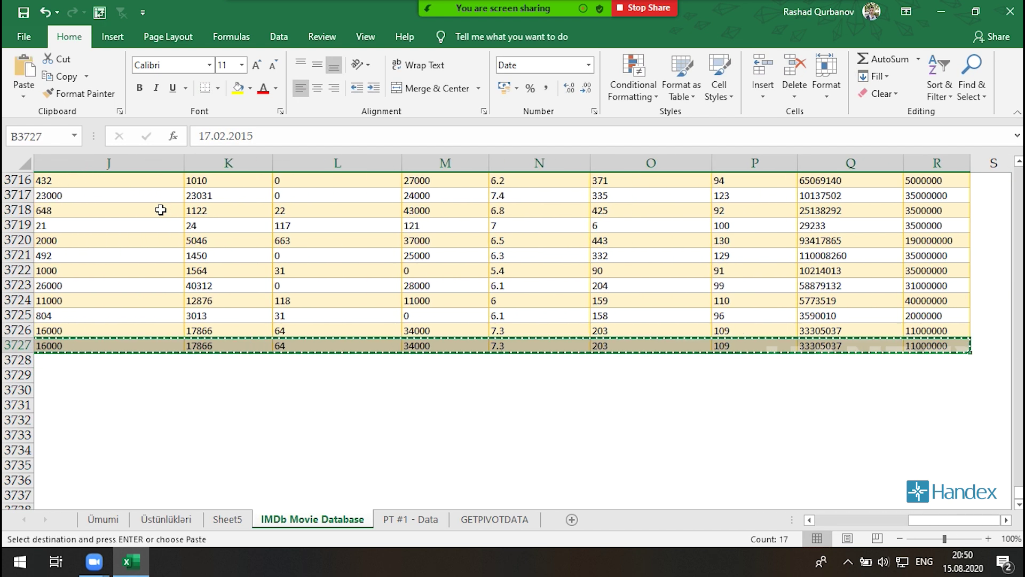
pyautogui.press('Down')
pyautogui.press('Left')
pyautogui.press('Right')
pyautogui.hotkey('ctrl', 'v')
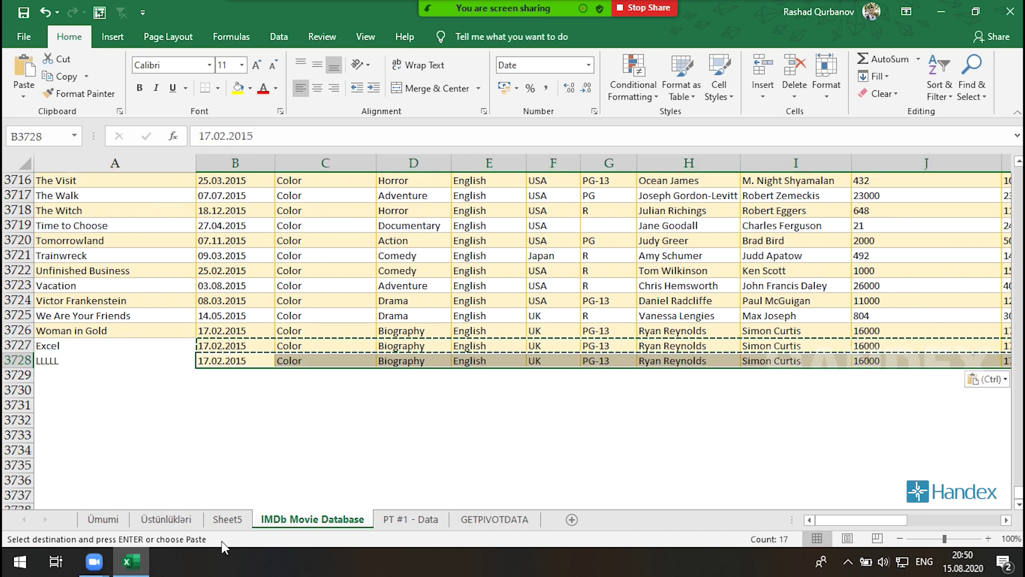
pyautogui.click(227, 519)
pyautogui.click(451, 36)
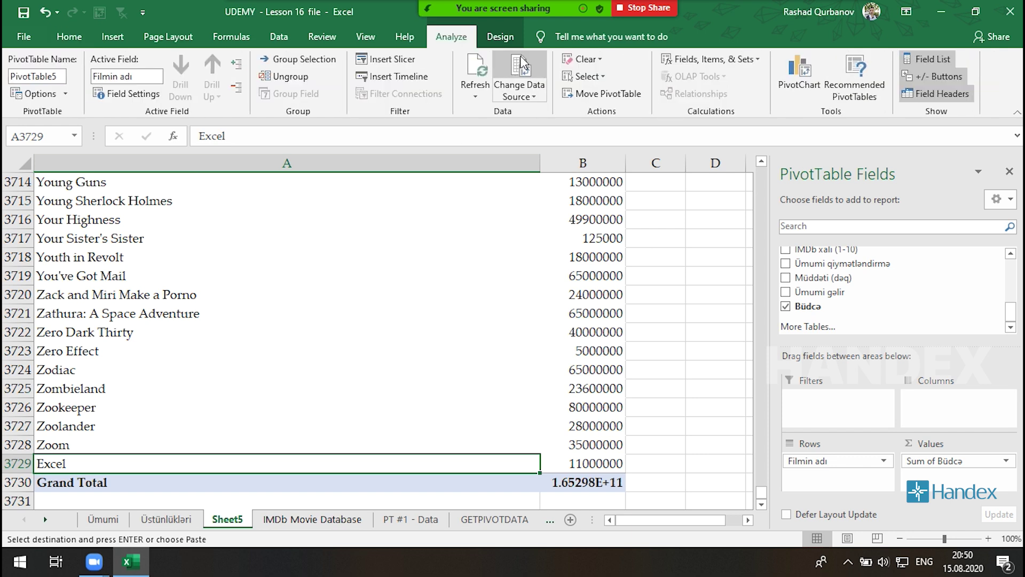
pyautogui.click(484, 66)
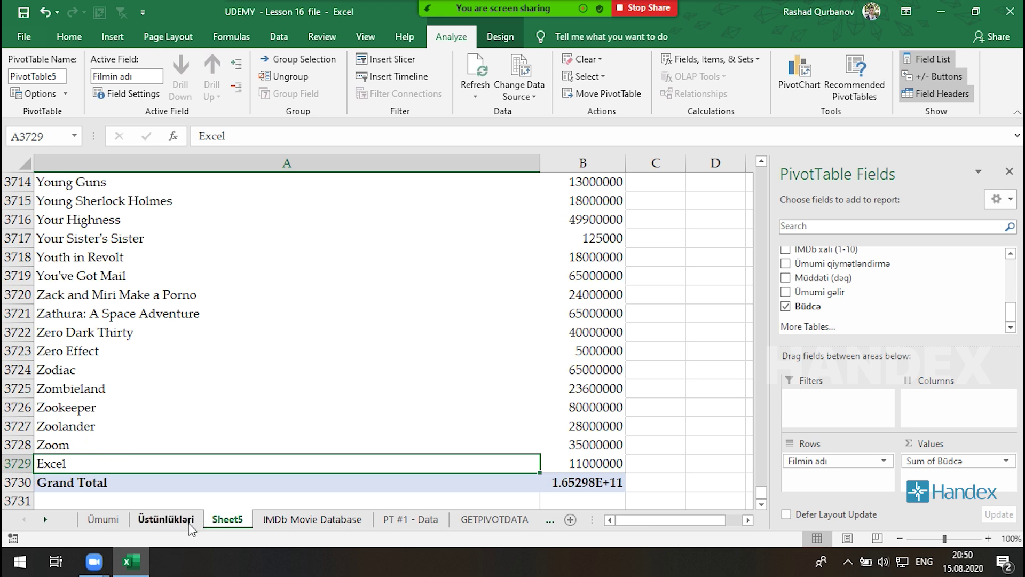
pyautogui.click(188, 521)
pyautogui.click(230, 520)
pyautogui.click(522, 97)
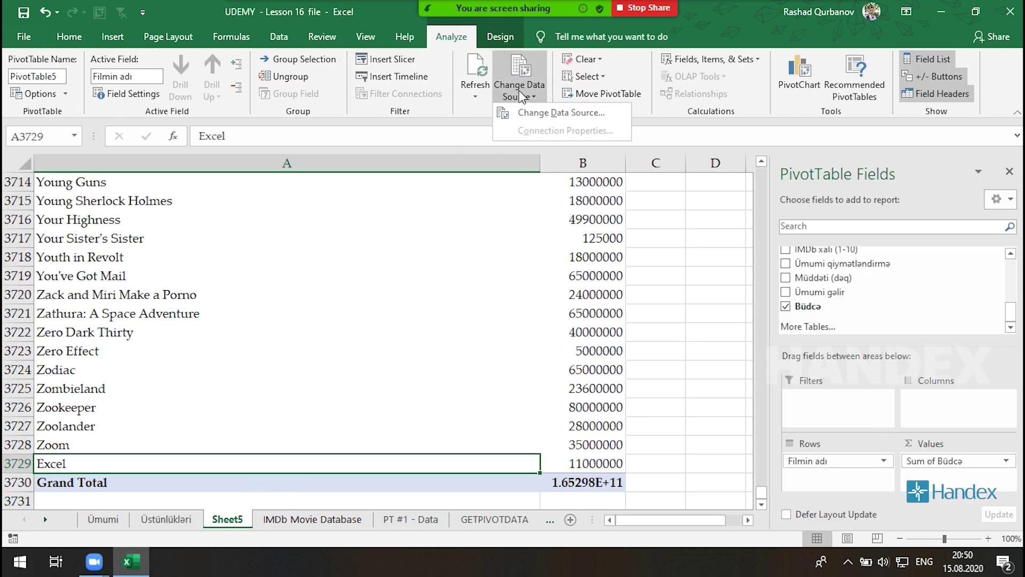
pyautogui.click(529, 111)
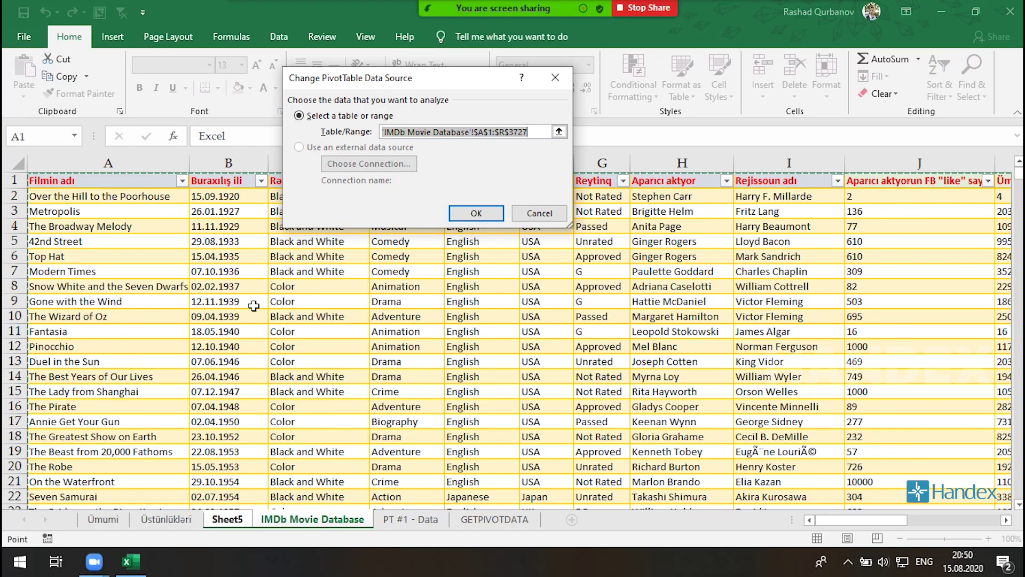
pyautogui.press('Return')
pyautogui.click(160, 520)
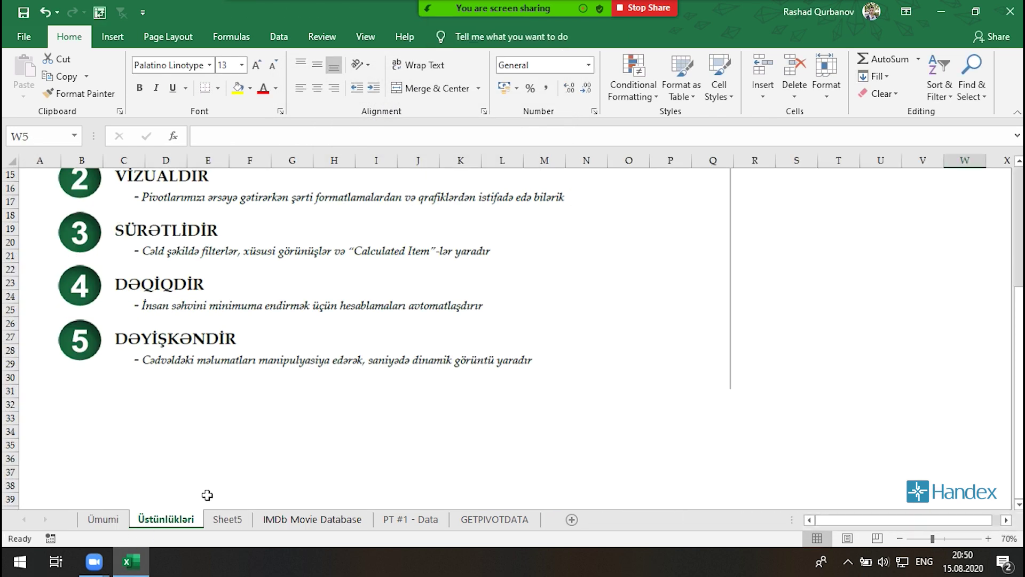
pyautogui.click(275, 521)
pyautogui.click(76, 436)
pyautogui.hotkey('ctrl', 'Down')
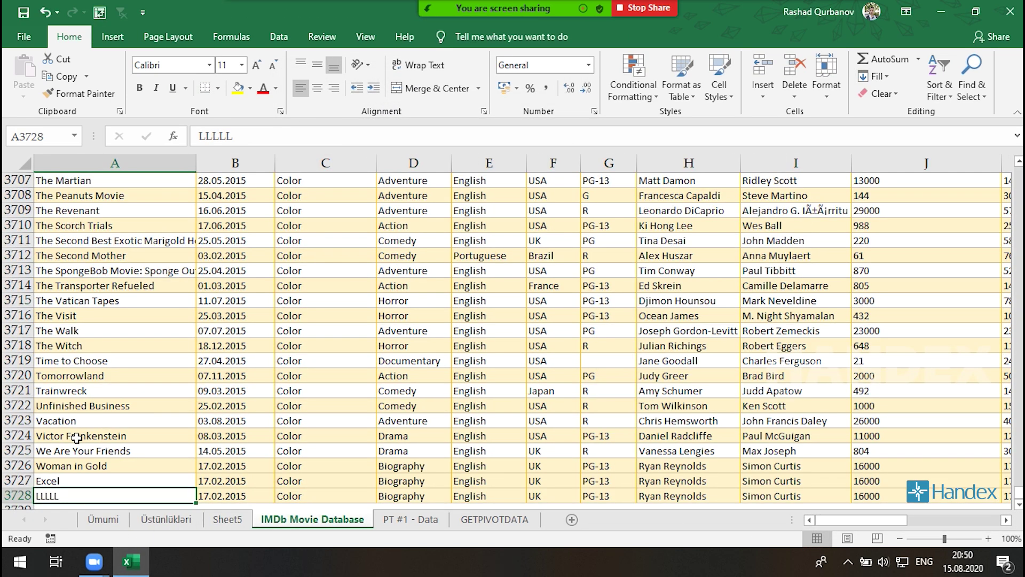
pyautogui.scroll(-3, 76, 437)
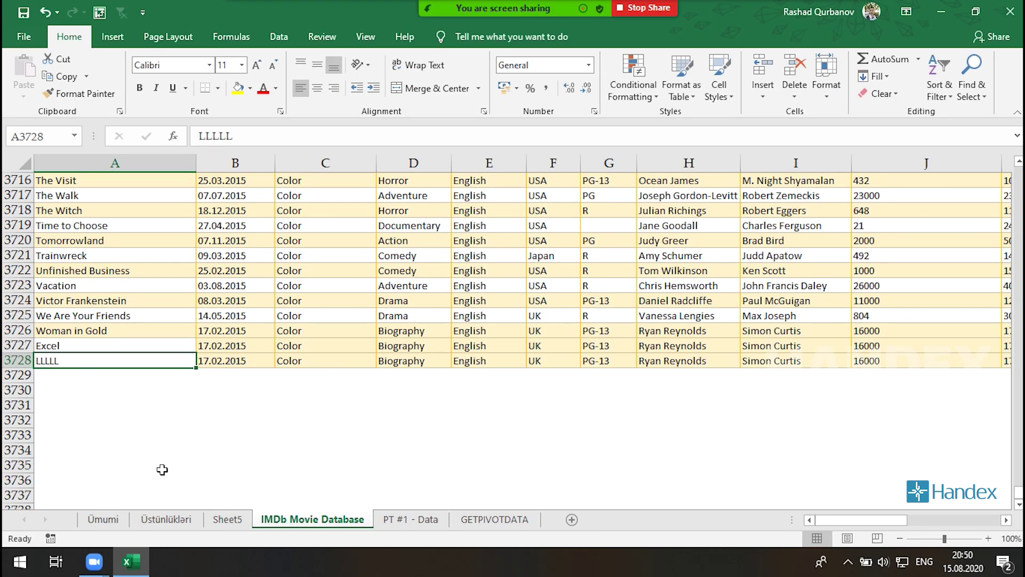
pyautogui.click(226, 519)
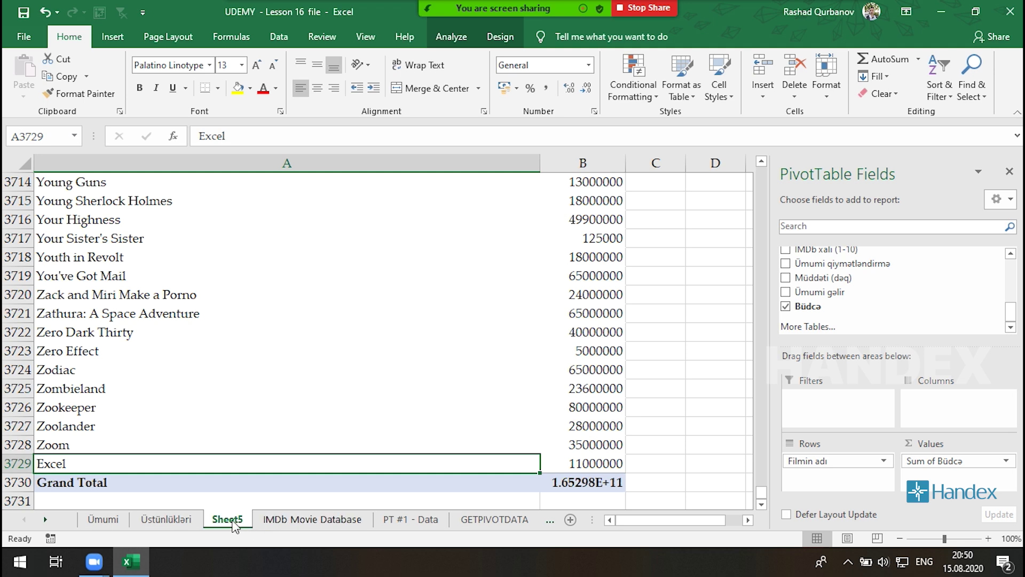
# Step: Open the pivot's data source settings and close them unchanged
pyautogui.rightClick(233, 520)
pyautogui.press('Escape')
pyautogui.click(451, 37)
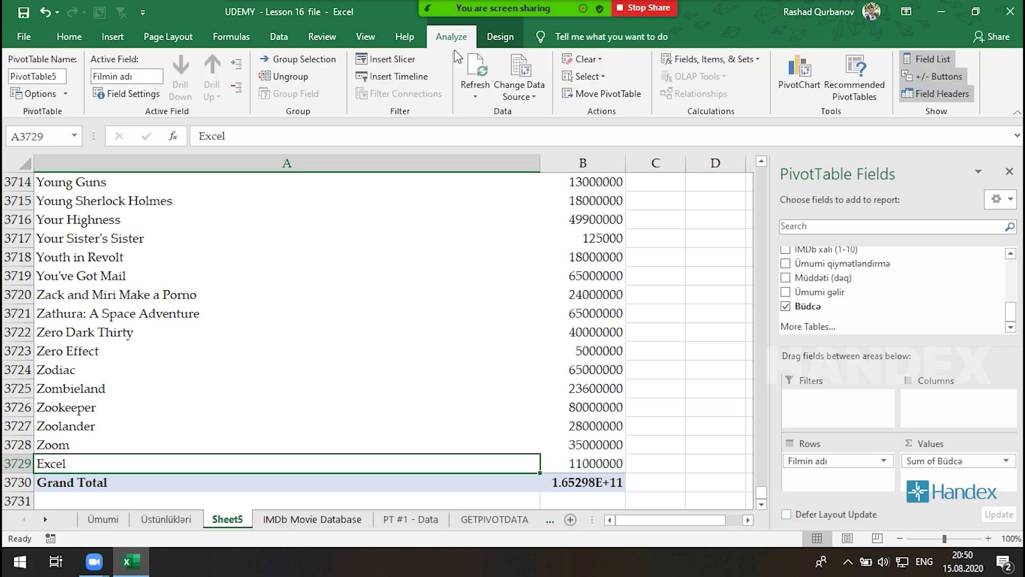
pyautogui.click(521, 96)
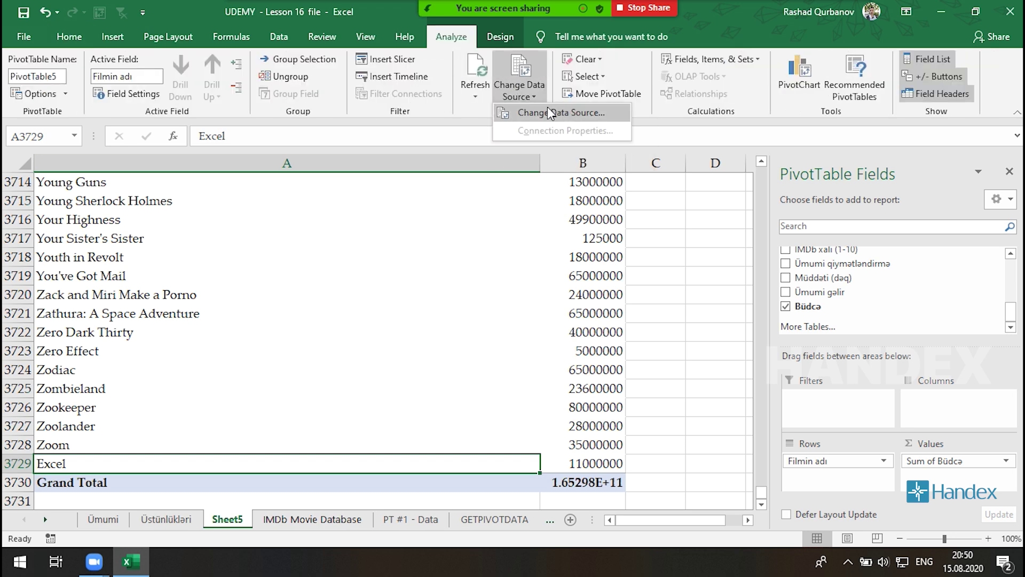
pyautogui.click(548, 109)
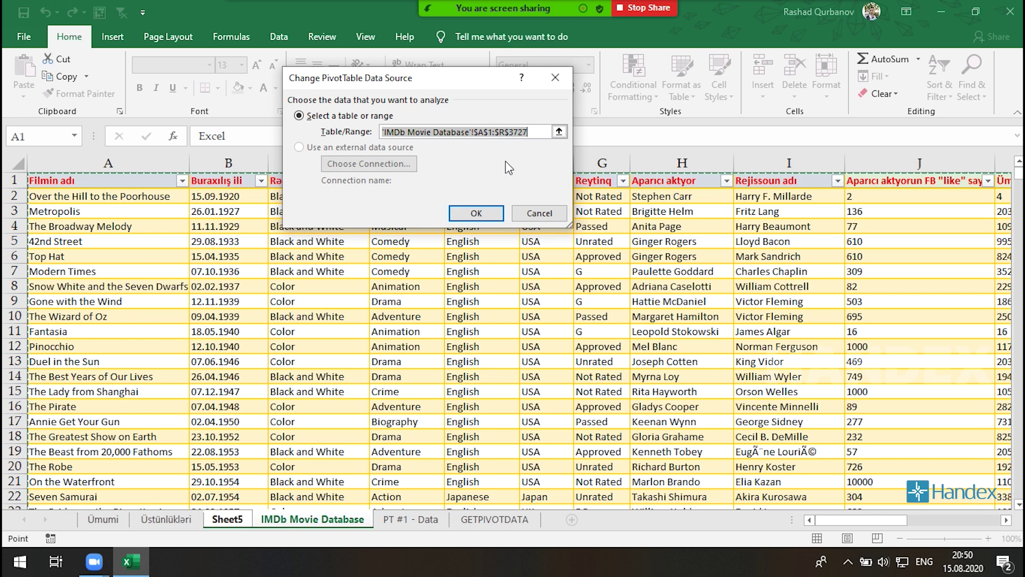
pyautogui.scroll(-9, 307, 283)
pyautogui.scroll(-6, 310, 294)
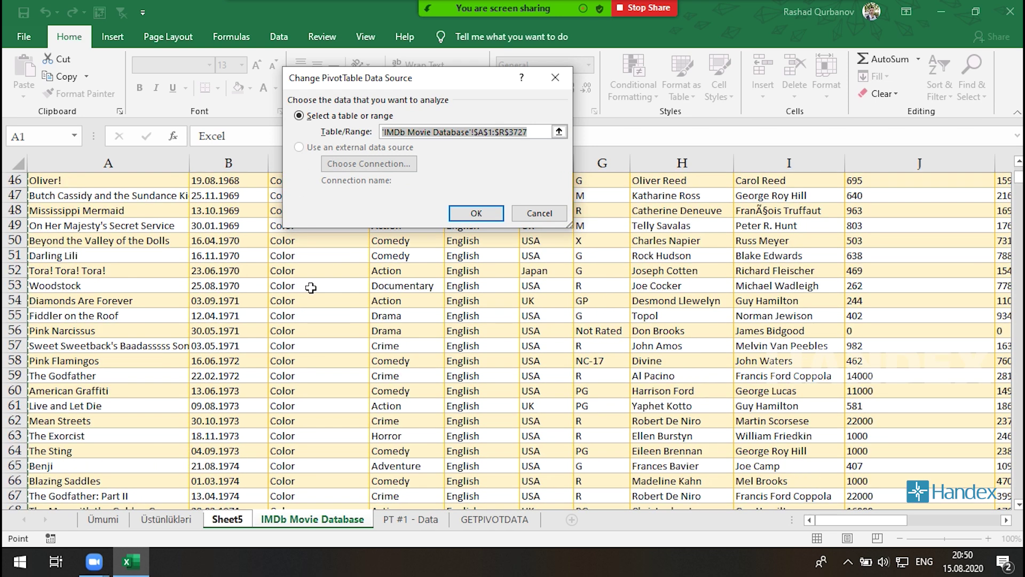
pyautogui.press('Return')
pyautogui.scroll(-1, 104, 395)
pyautogui.scroll(4, 107, 388)
pyautogui.scroll(1, 161, 369)
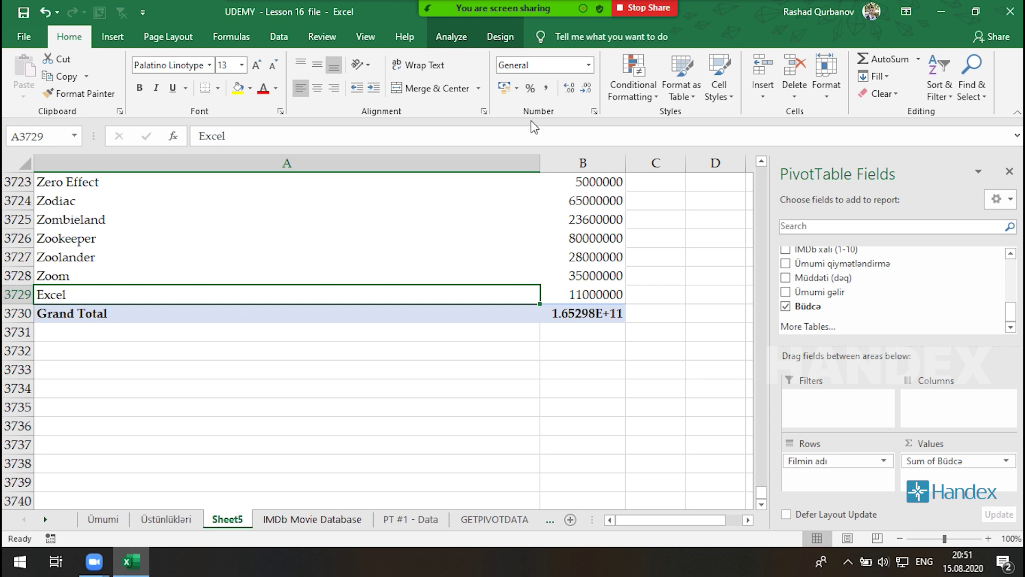
# Step: Change the pivot source range to whole columns 'IMDb Movie Database'!$A:$R
pyautogui.click(450, 37)
pyautogui.click(513, 81)
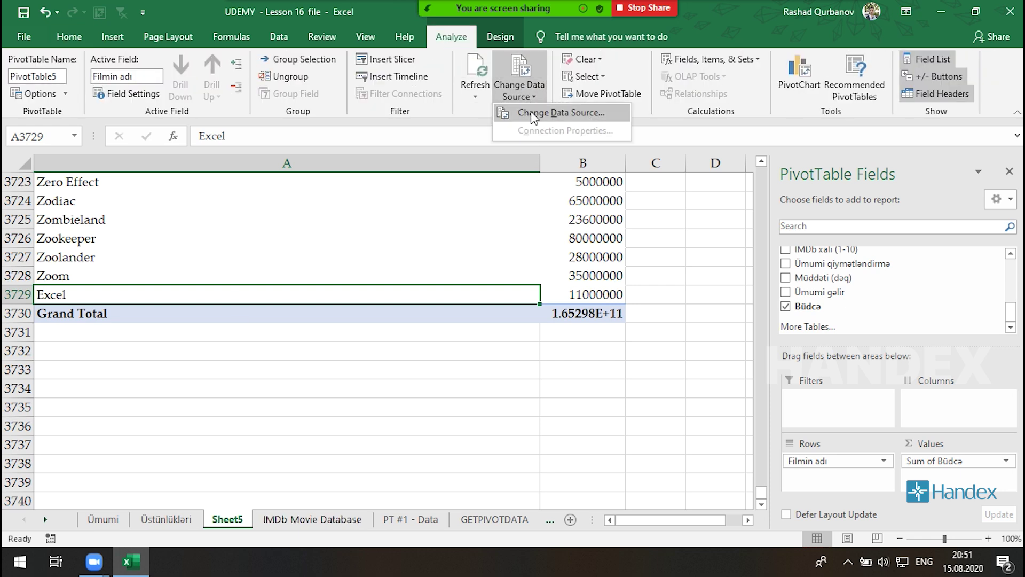
pyautogui.click(531, 111)
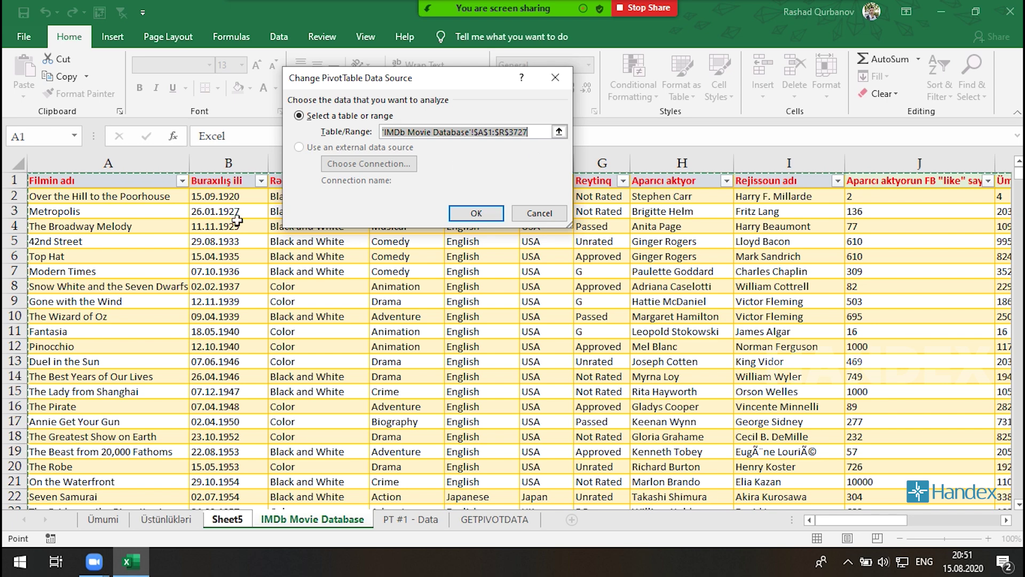
pyautogui.scroll(-3, 59, 290)
pyautogui.scroll(-12, 59, 290)
pyautogui.scroll(-4, 91, 362)
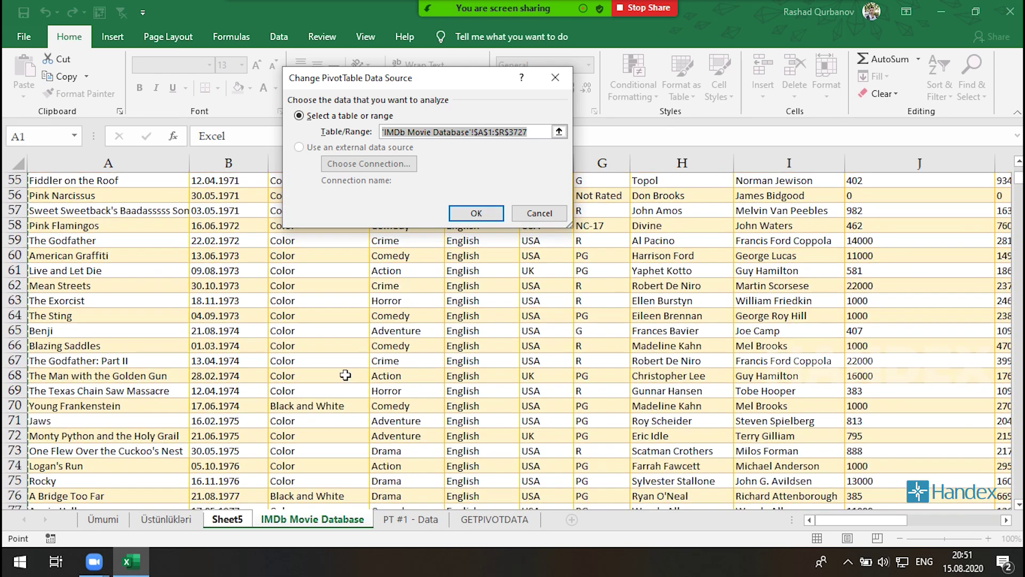
pyautogui.scroll(15, 340, 362)
pyautogui.scroll(3, 333, 366)
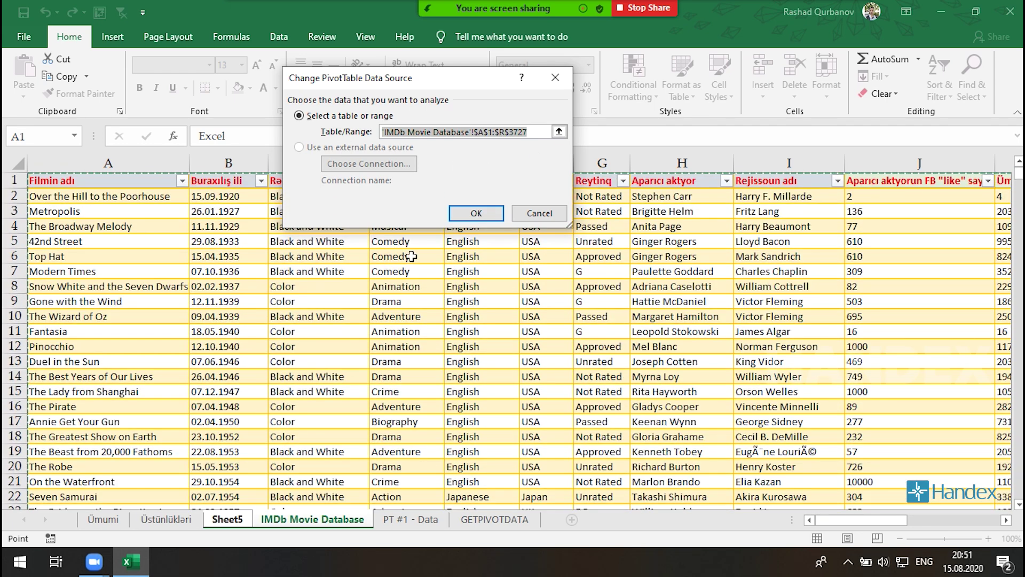
pyautogui.click(538, 128)
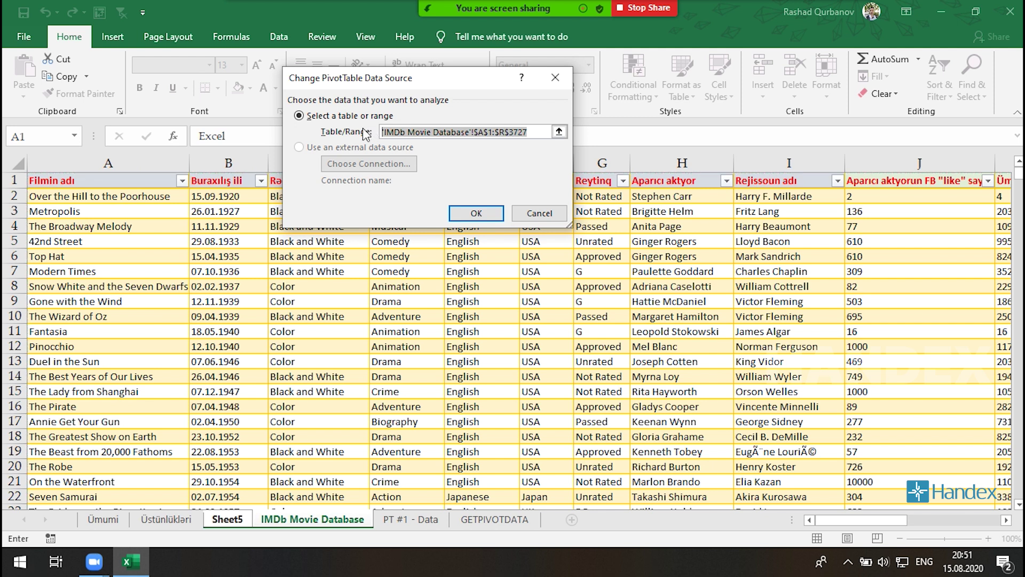
pyautogui.click(559, 131)
pyautogui.moveTo(108, 163)
pyautogui.mouseDown()
pyautogui.moveTo(924, 152)
pyautogui.moveTo(937, 179)
pyautogui.mouseUp()
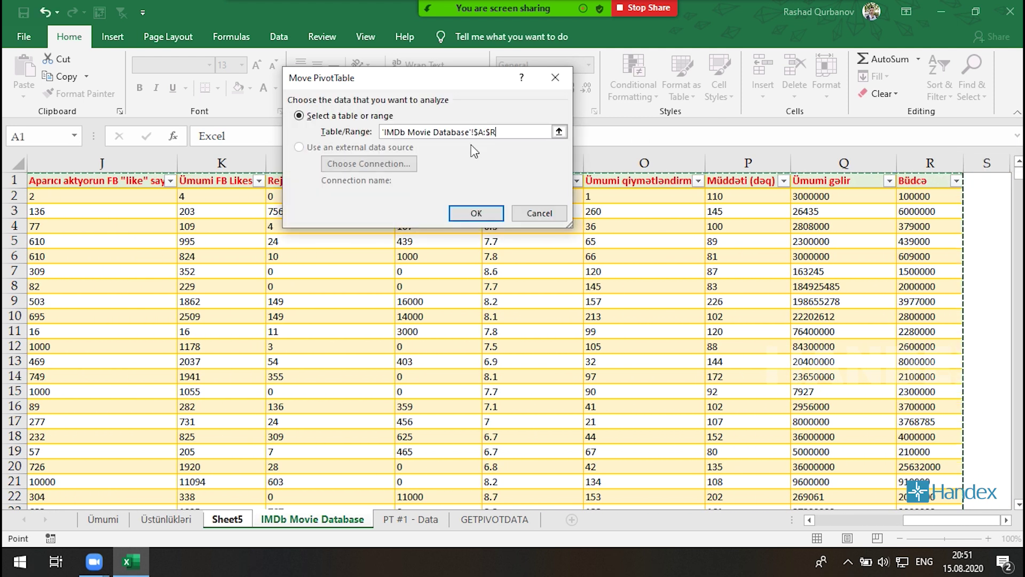
pyautogui.click(488, 213)
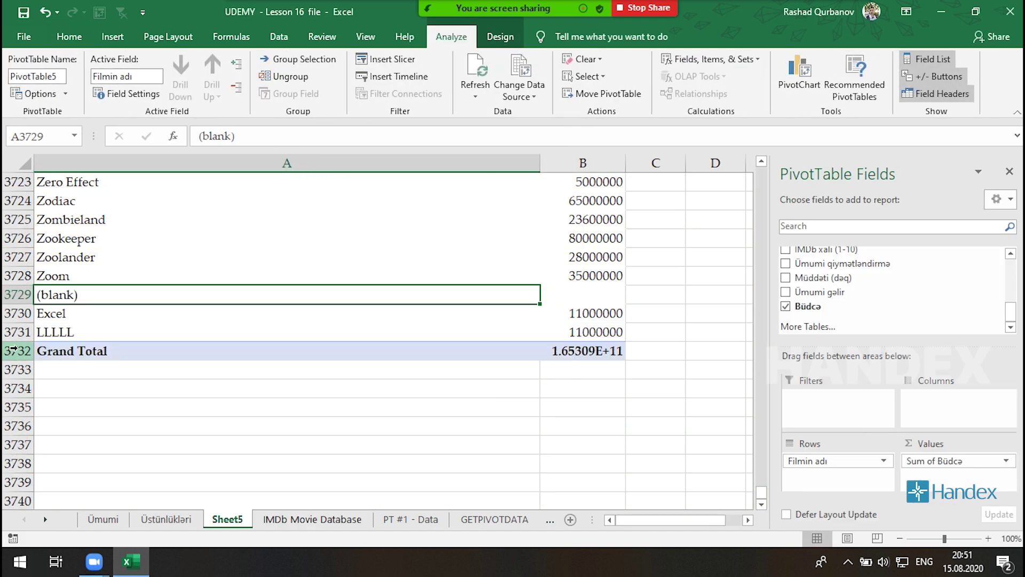
# Step: Clear the Excel and LLLLL test rows 3727:3728 on the IMDb Movie Database sheet
pyautogui.click(85, 331)
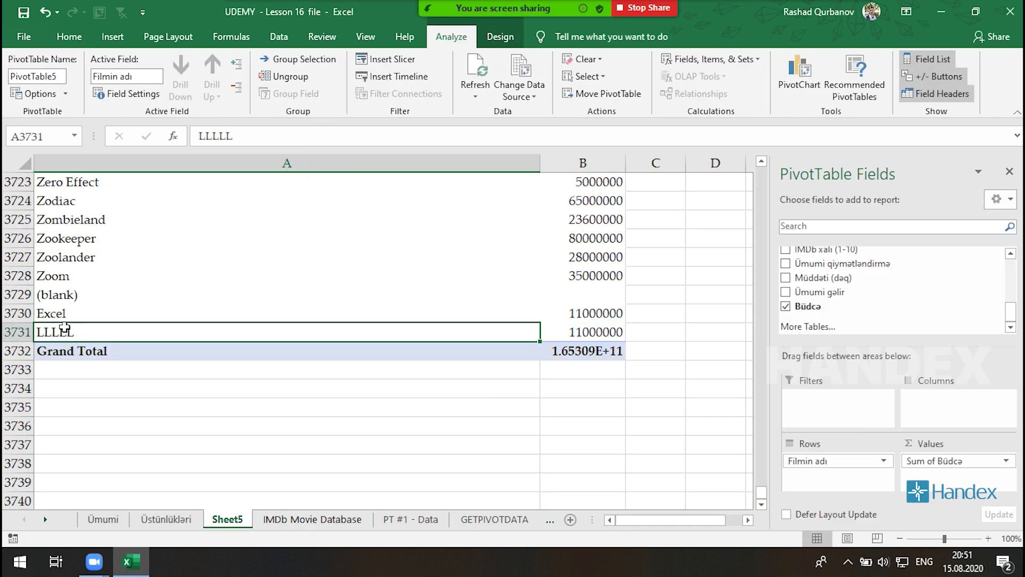
pyautogui.click(264, 526)
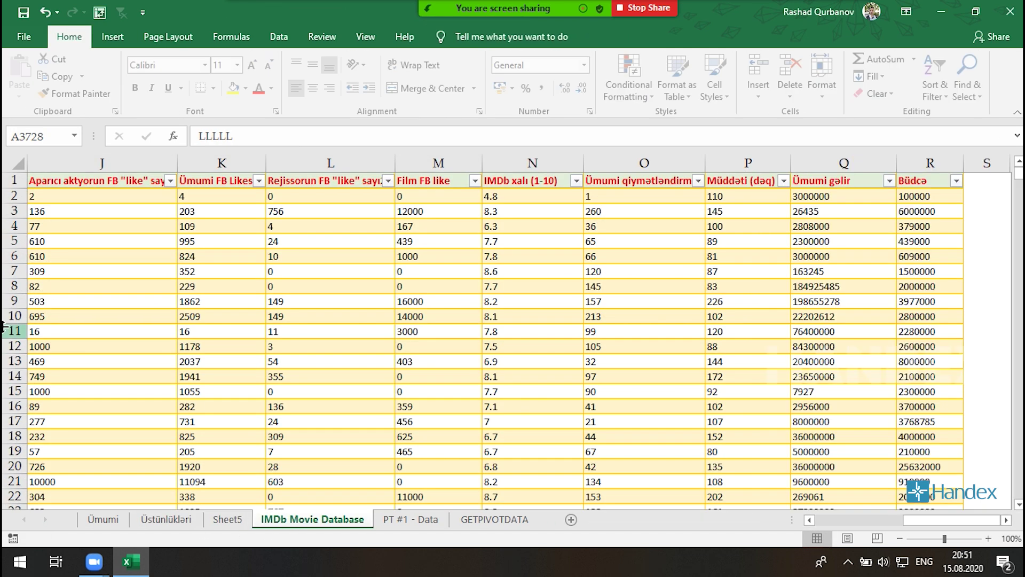
pyautogui.moveTo(92, 331); pyautogui.dragTo(93, 336)
pyautogui.hotkey('ctrl', 'Left')
pyautogui.hotkey('ctrl', 'Down')
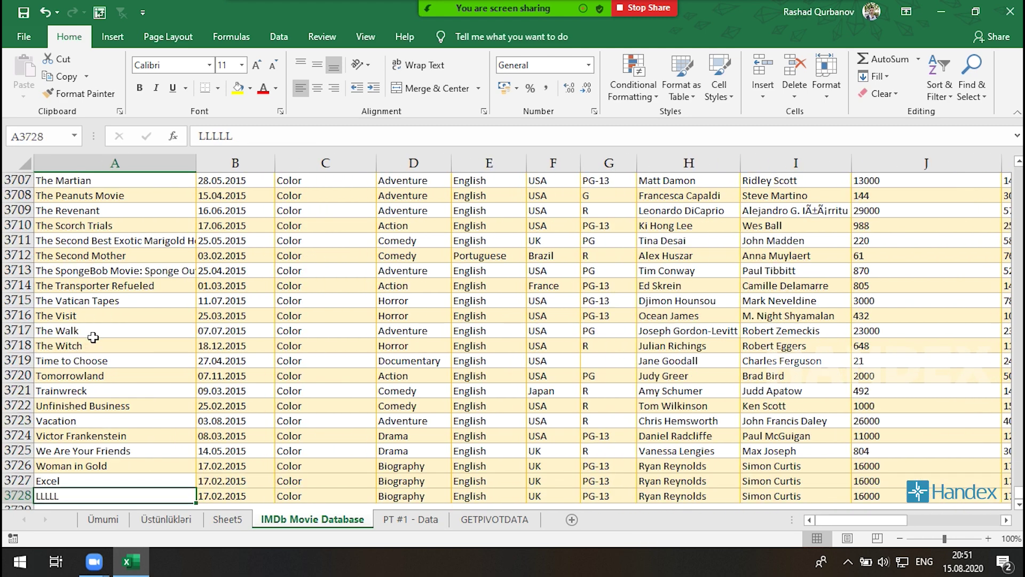
pyautogui.moveTo(31, 350); pyautogui.dragTo(27, 361)
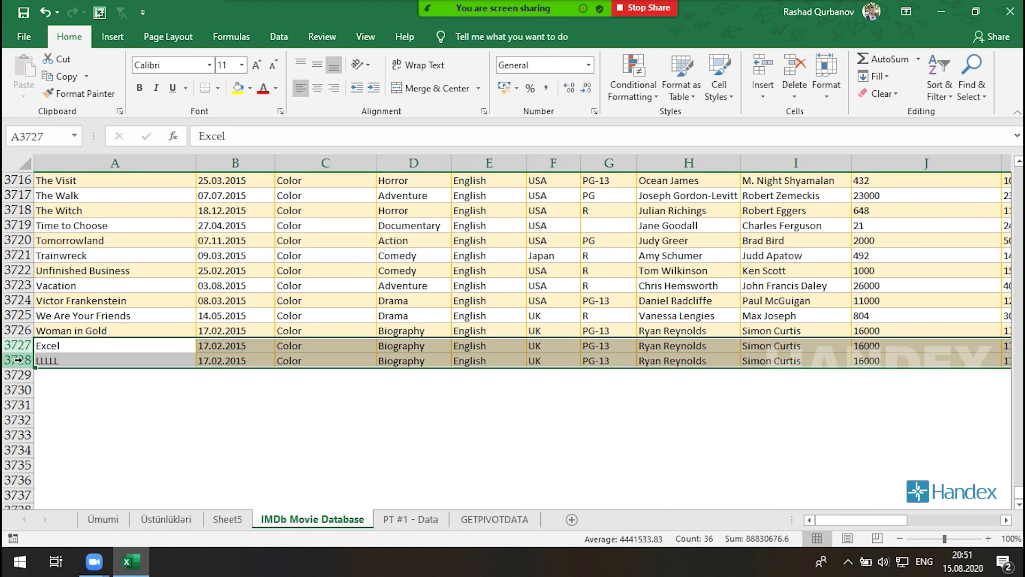
pyautogui.press('Delete')
# Step: Enter the new film title MMMM in A3727
pyautogui.click(105, 345)
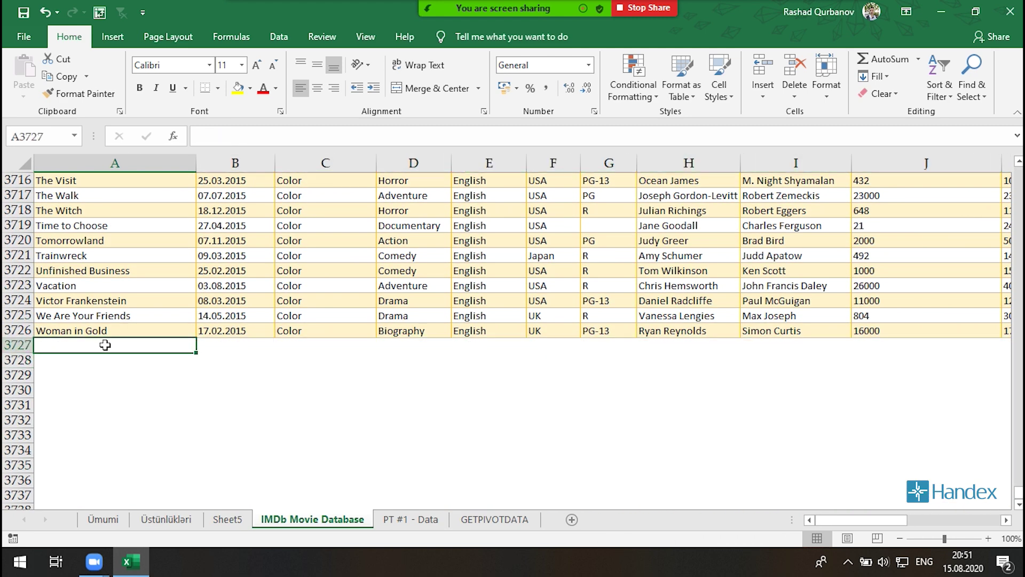
pyautogui.write('MMM')
pyautogui.press('Tab')
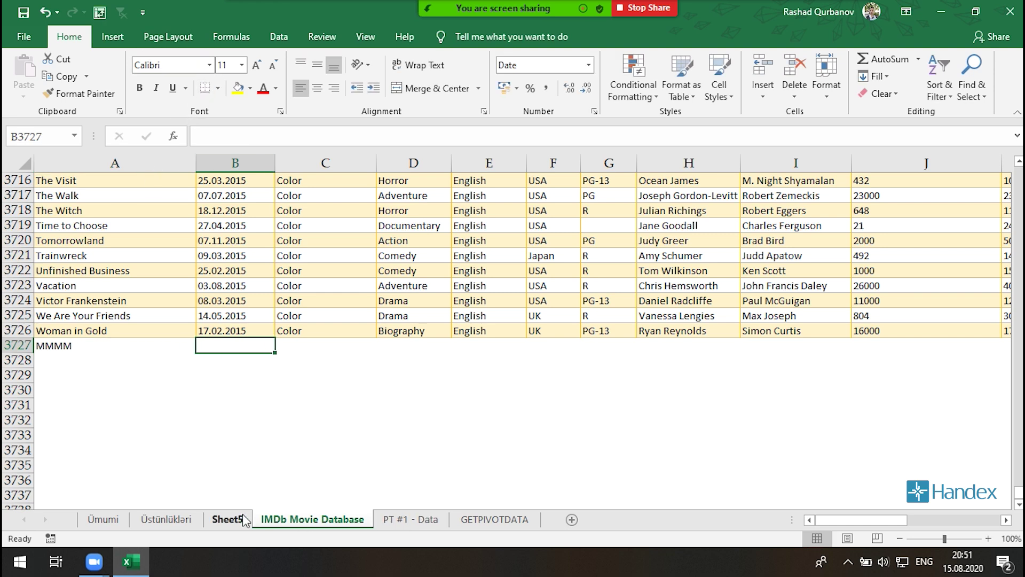
pyautogui.click(227, 519)
# Step: Refresh the pivot so MMMM replaces Excel and LLLLL, with Grand Total 1.65287E+11
pyautogui.click(451, 36)
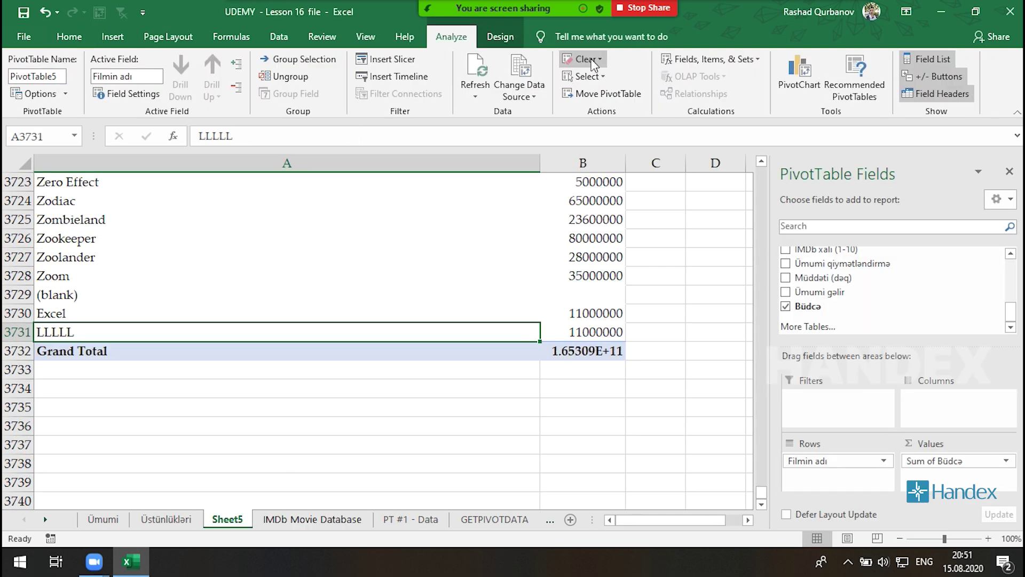
pyautogui.click(473, 72)
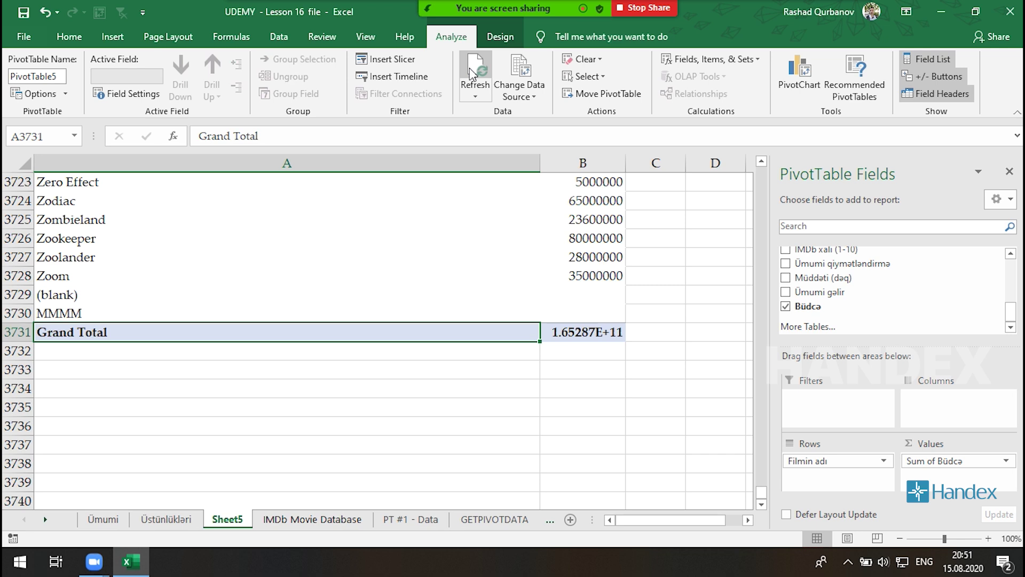
pyautogui.click(7, 314)
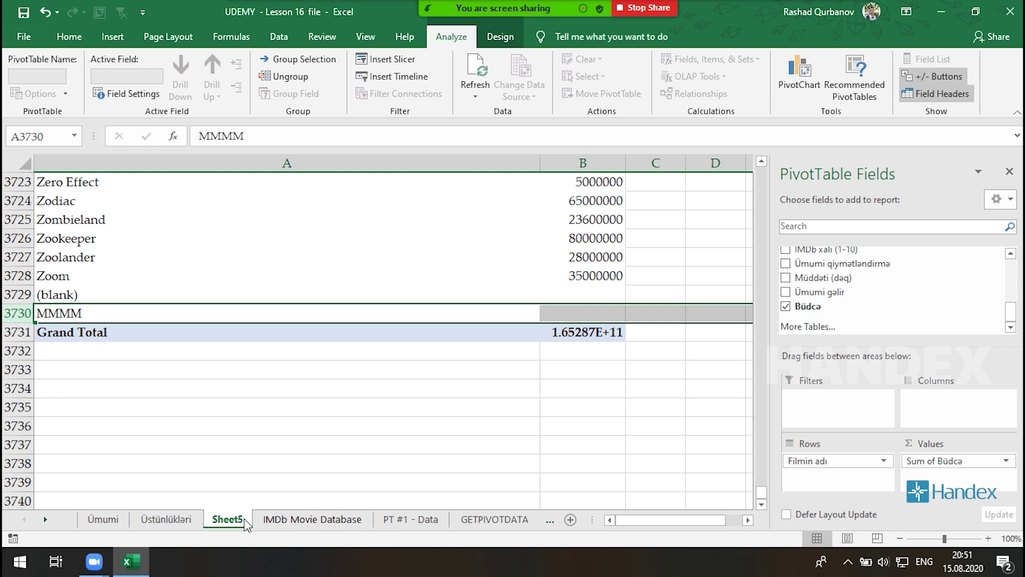
pyautogui.click(277, 520)
pyautogui.click(113, 36)
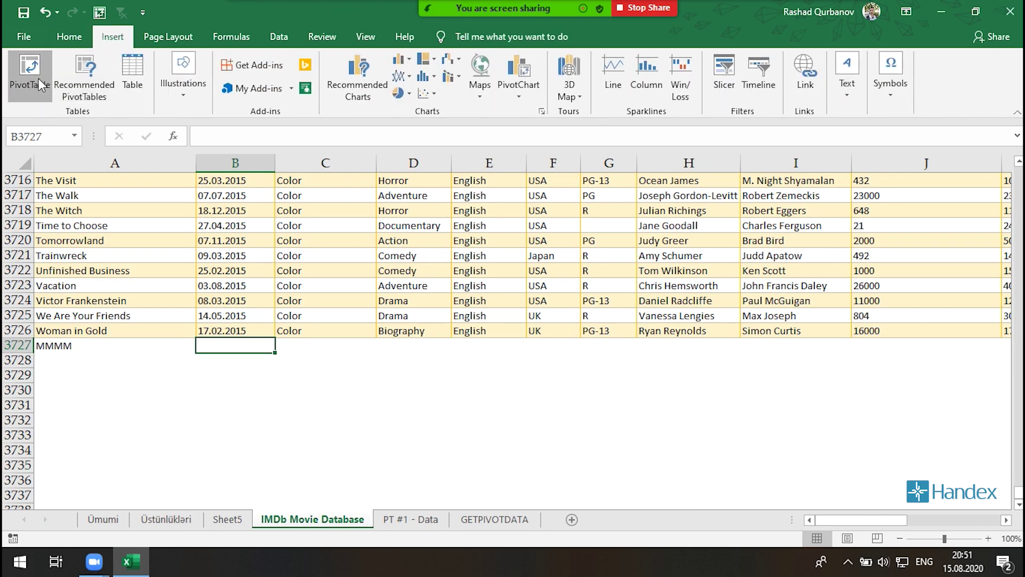
pyautogui.click(30, 70)
pyautogui.moveTo(312, 47)
pyautogui.mouseDown()
pyautogui.moveTo(308, 93)
pyautogui.moveTo(391, 76)
pyautogui.mouseUp()
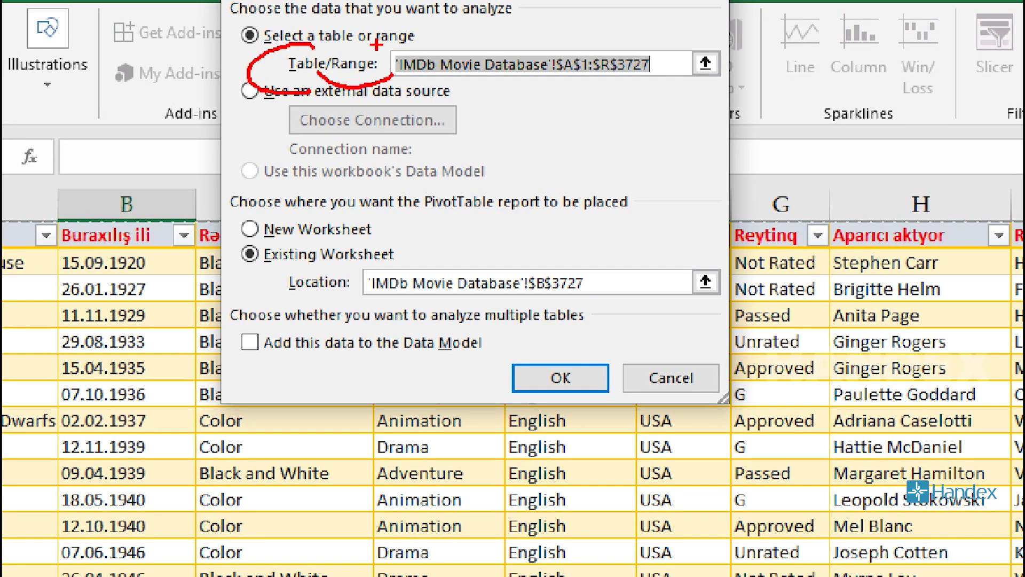
pyautogui.moveTo(665, 48)
pyautogui.mouseDown()
pyautogui.moveTo(538, 75)
pyautogui.moveTo(657, 49)
pyautogui.mouseUp()
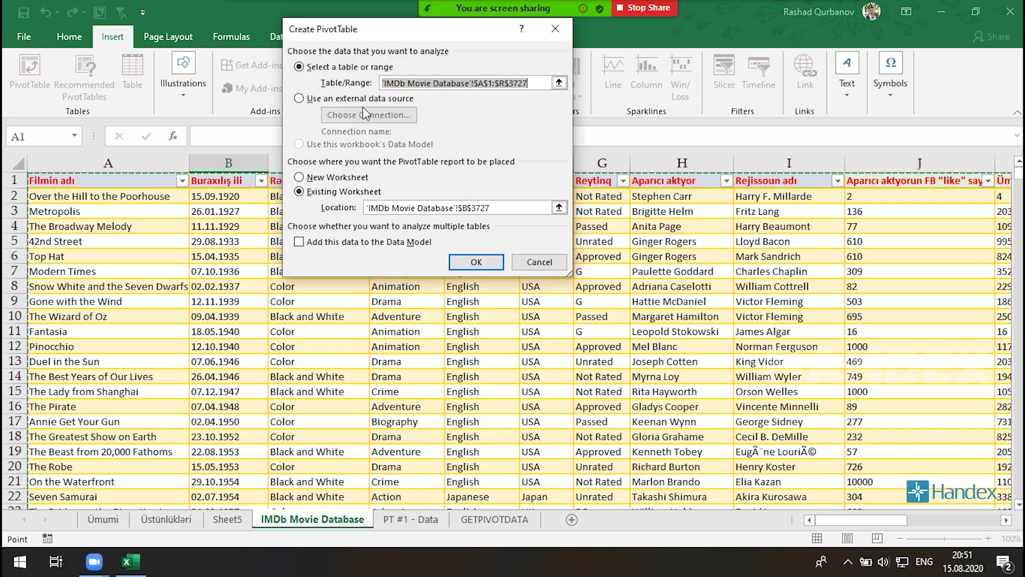
pyautogui.press('Escape')
# Step: Delete Sheet5 and its pivot table, confirming the permanent-deletion warning
pyautogui.rightClick(244, 521)
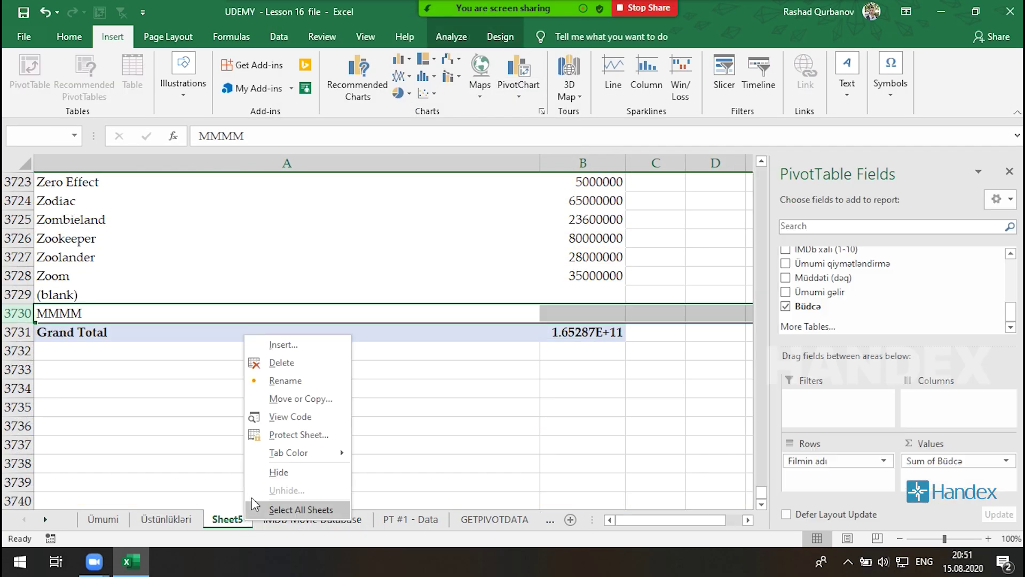
pyautogui.click(283, 362)
pyautogui.click(489, 323)
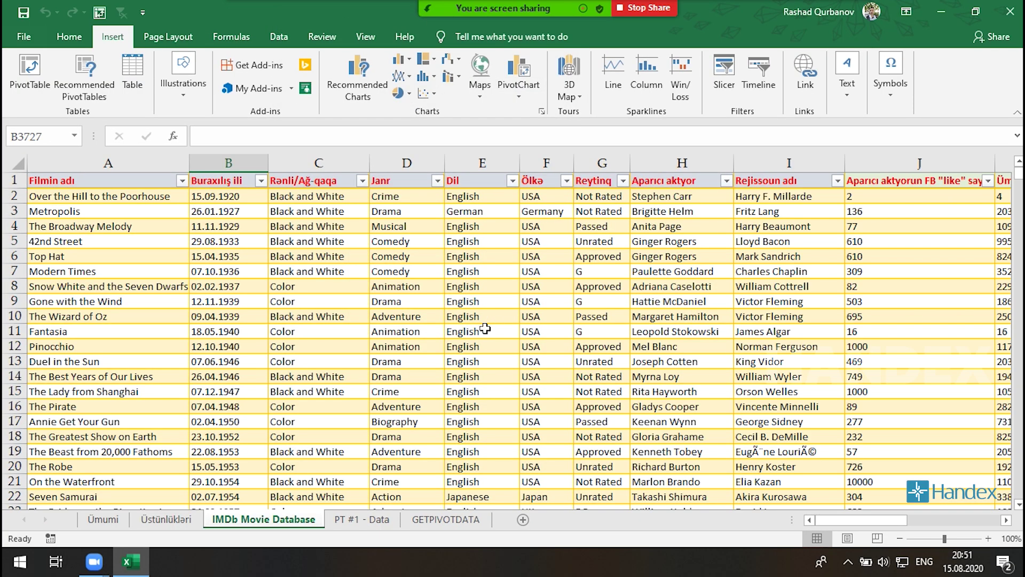
pyautogui.click(319, 286)
pyautogui.scroll(-1, 661, 267)
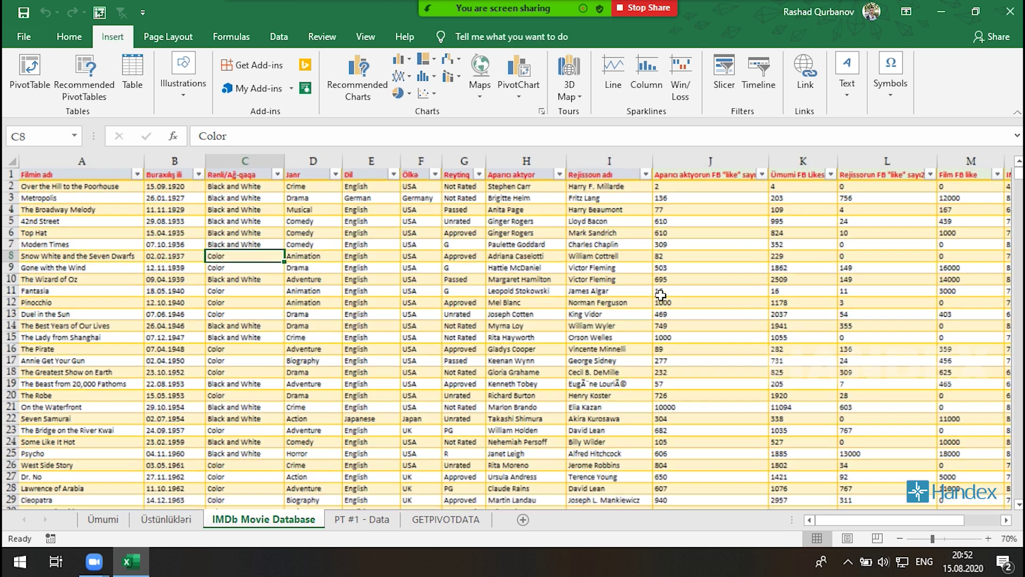
pyautogui.scroll(-1, 576, 299)
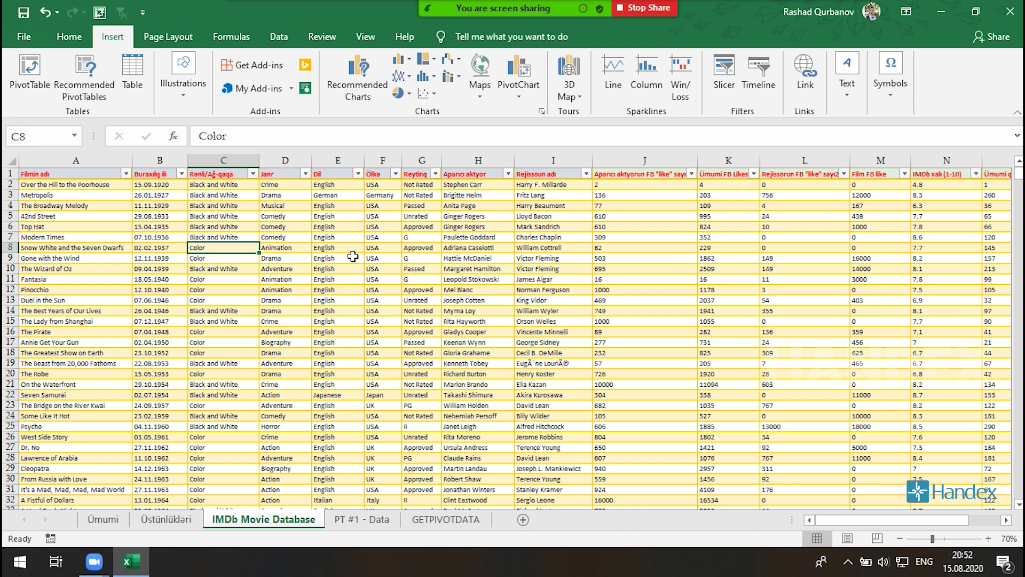
# Step: Convert the film data A1:R3727 into a table named Film and add a blank Sheet6
pyautogui.hotkey('ctrl', 't')
pyautogui.click(415, 190)
pyautogui.click(47, 80)
pyautogui.write('Fi')
pyautogui.press('Return')
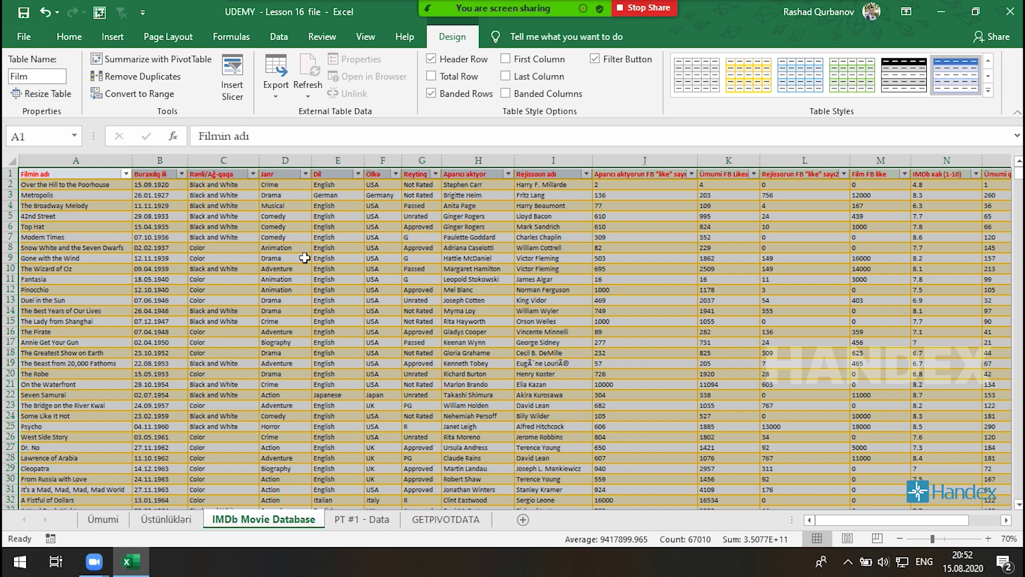
pyautogui.click(304, 257)
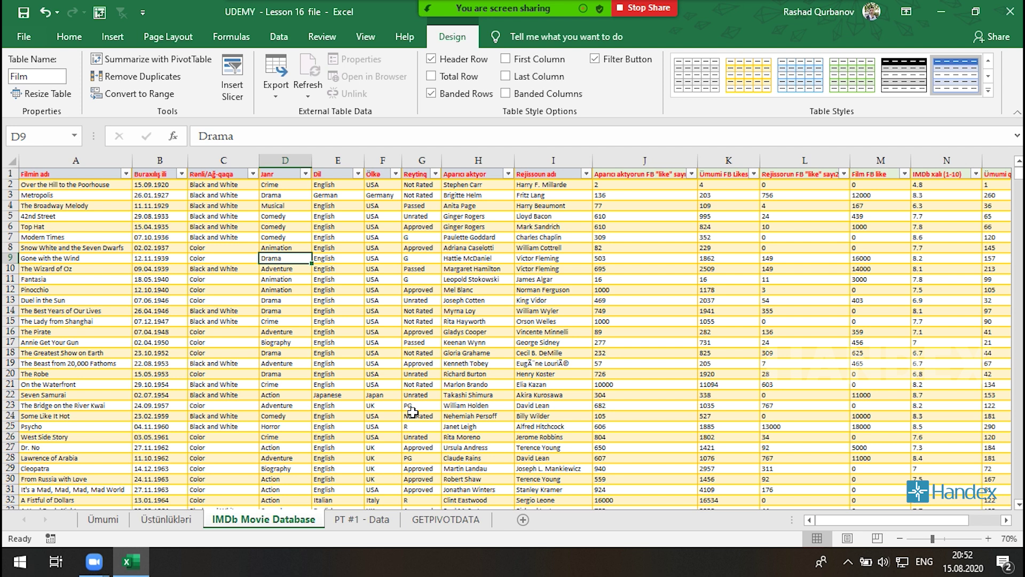
pyautogui.click(522, 520)
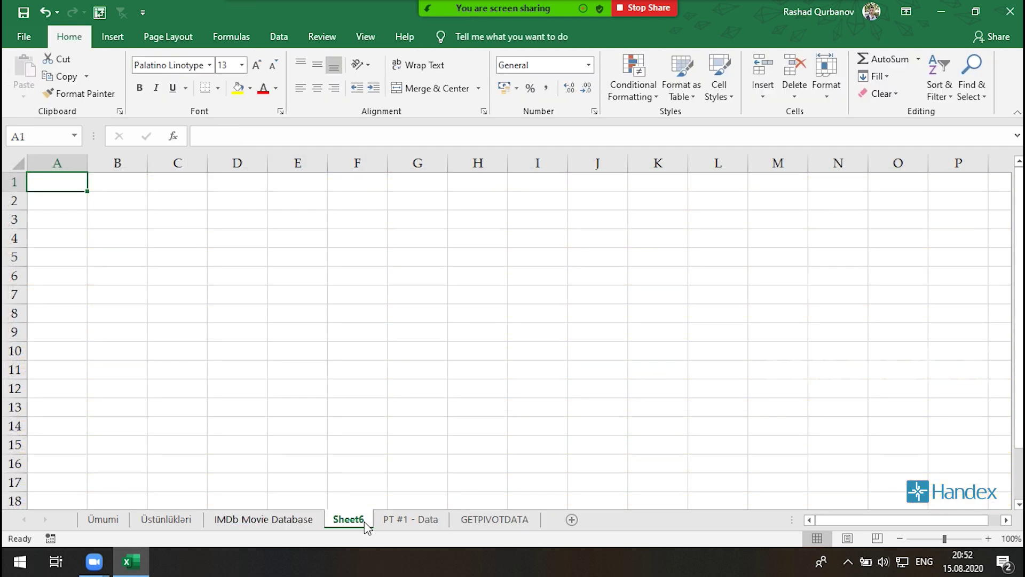
# Step: Start a new PivotTable and try selecting a range of the movie data as its source
pyautogui.click(115, 36)
pyautogui.click(37, 78)
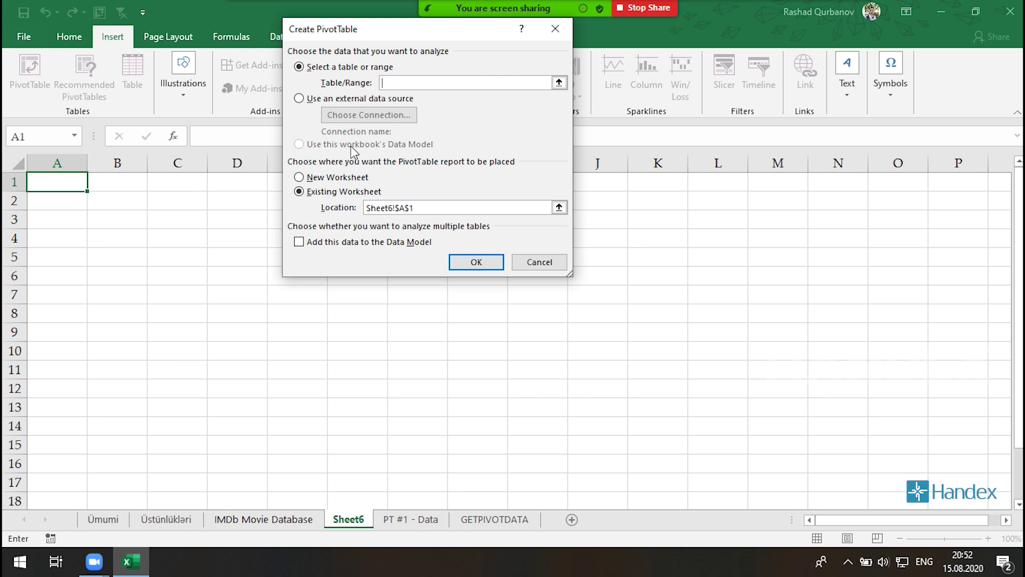
pyautogui.click(284, 521)
pyautogui.moveTo(75, 160); pyautogui.dragTo(478, 161)
pyautogui.moveTo(290, 266); pyautogui.dragTo(246, 266)
pyautogui.moveTo(53, 258); pyautogui.dragTo(421, 384)
# Step: Replace the source range with the table name Film, keeping the location Sheet6!$A$1
pyautogui.click(342, 524)
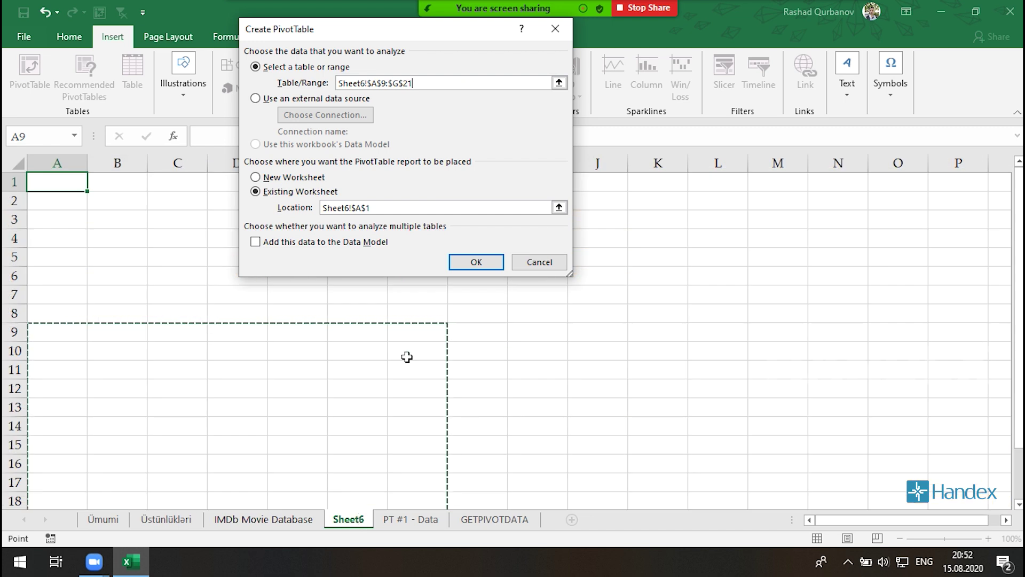
pyautogui.doubleClick(414, 82)
pyautogui.write('Film')
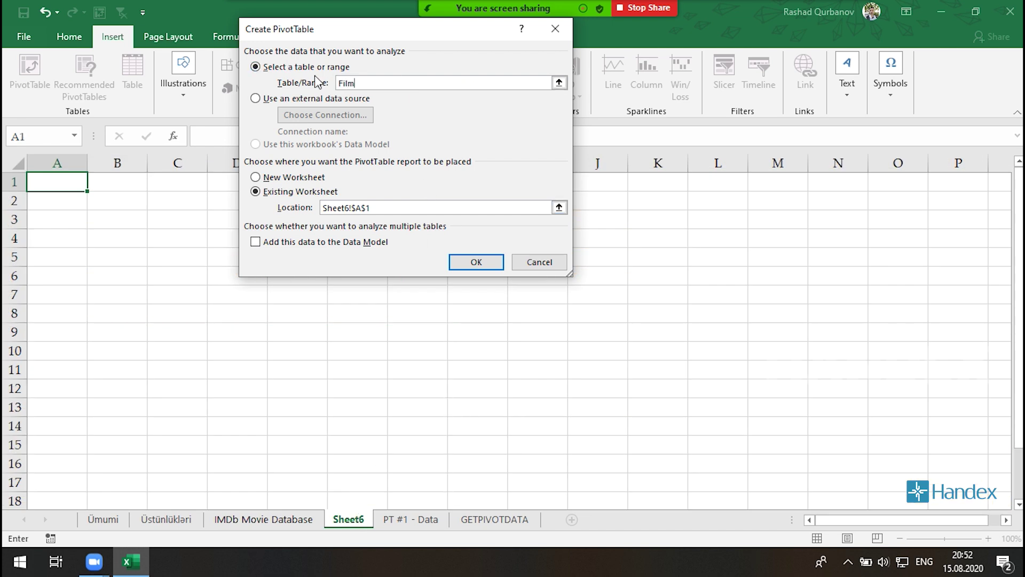
pyautogui.hotkey('ctrl', '1')
pyautogui.moveTo(310, 72); pyautogui.dragTo(294, 92)
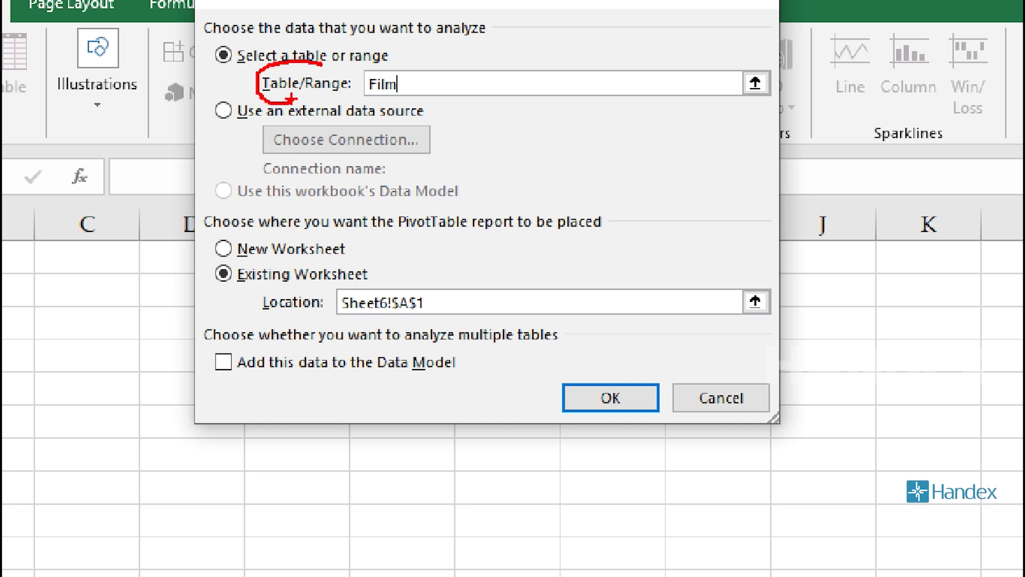
pyautogui.press('Escape')
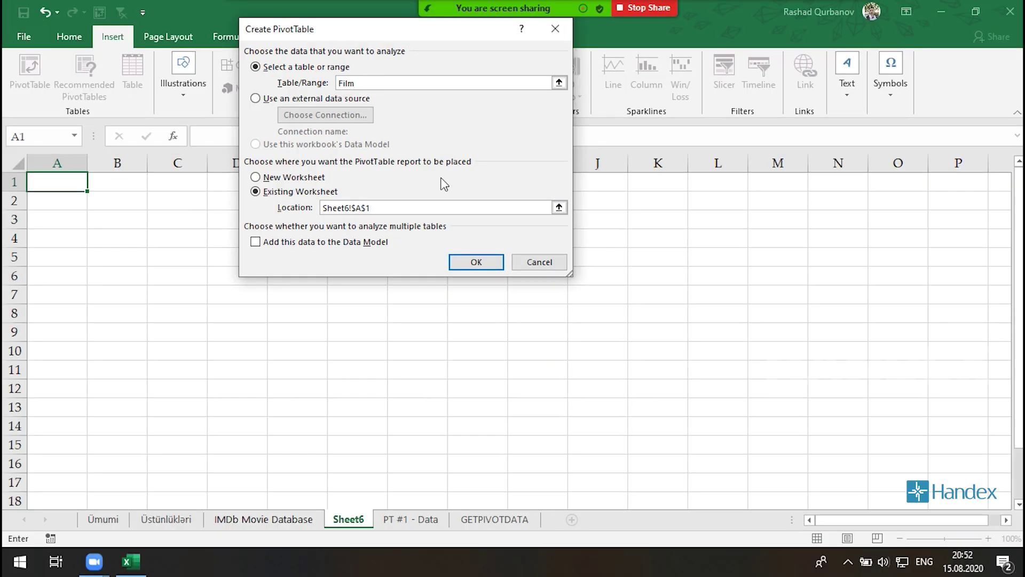
# Step: Build PivotTable6 with Filmin adı as rows and Sum of Büdcə as values, then check its Grand Total row
pyautogui.click(471, 262)
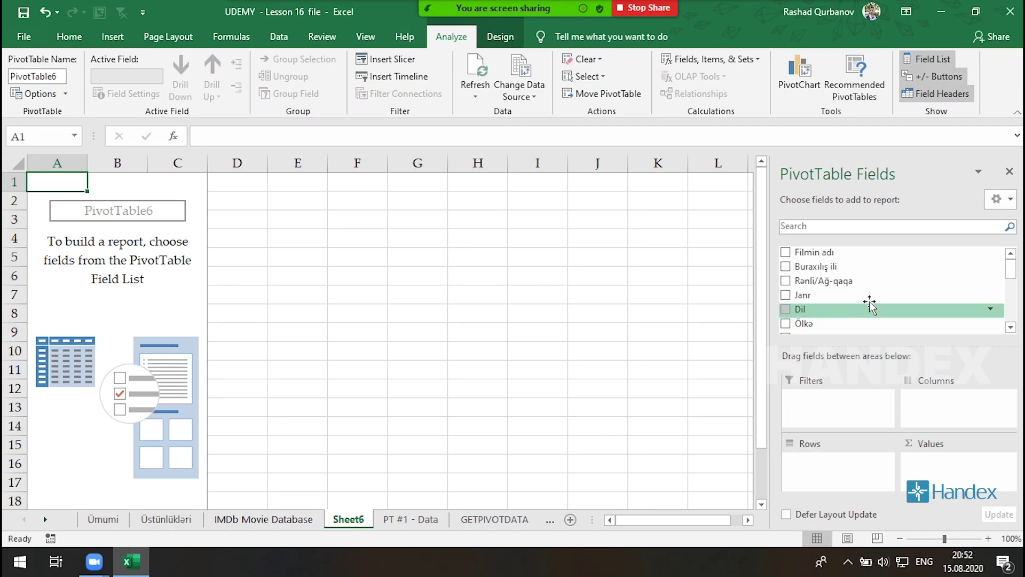
pyautogui.moveTo(1010, 267)
pyautogui.mouseDown()
pyautogui.moveTo(1012, 331)
pyautogui.moveTo(1011, 256)
pyautogui.mouseUp()
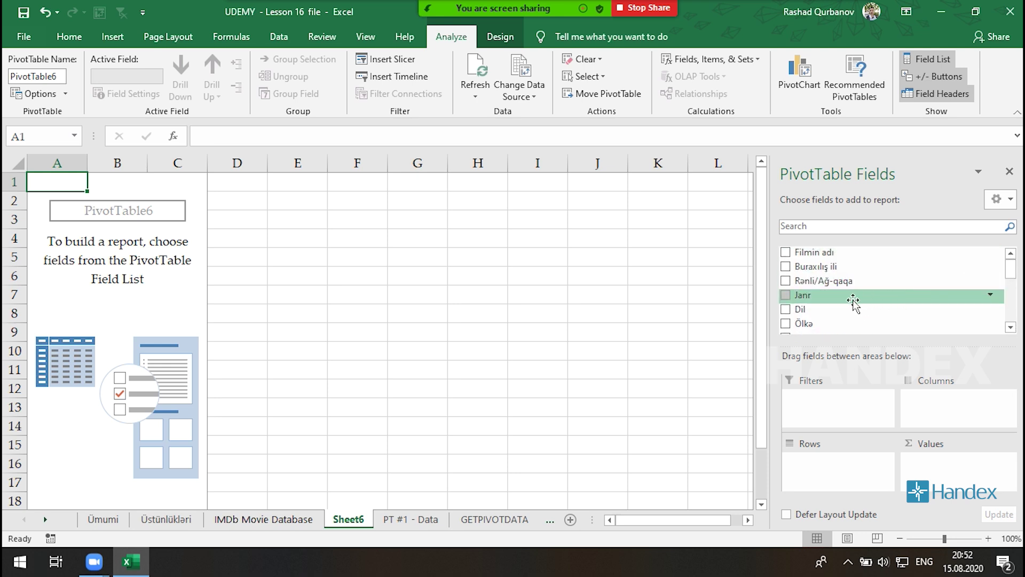
pyautogui.moveTo(814, 266); pyautogui.dragTo(847, 464)
pyautogui.moveTo(814, 252)
pyautogui.mouseDown()
pyautogui.moveTo(942, 463)
pyautogui.moveTo(878, 299)
pyautogui.moveTo(934, 470)
pyautogui.mouseUp()
pyautogui.click(142, 281)
pyautogui.scroll(-5, 878, 300)
pyautogui.click(226, 312)
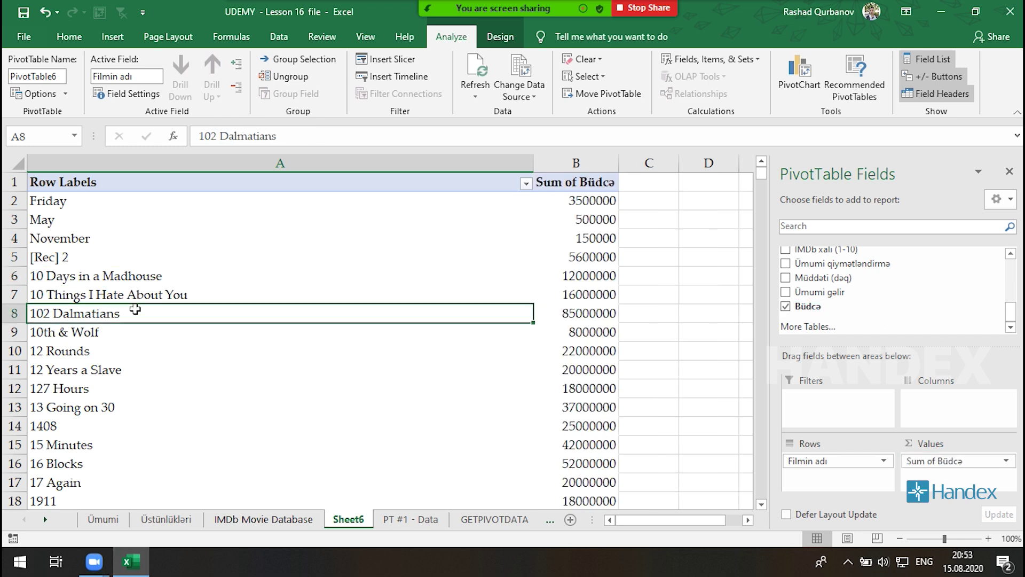
pyautogui.hotkey('ctrl', 'Down')
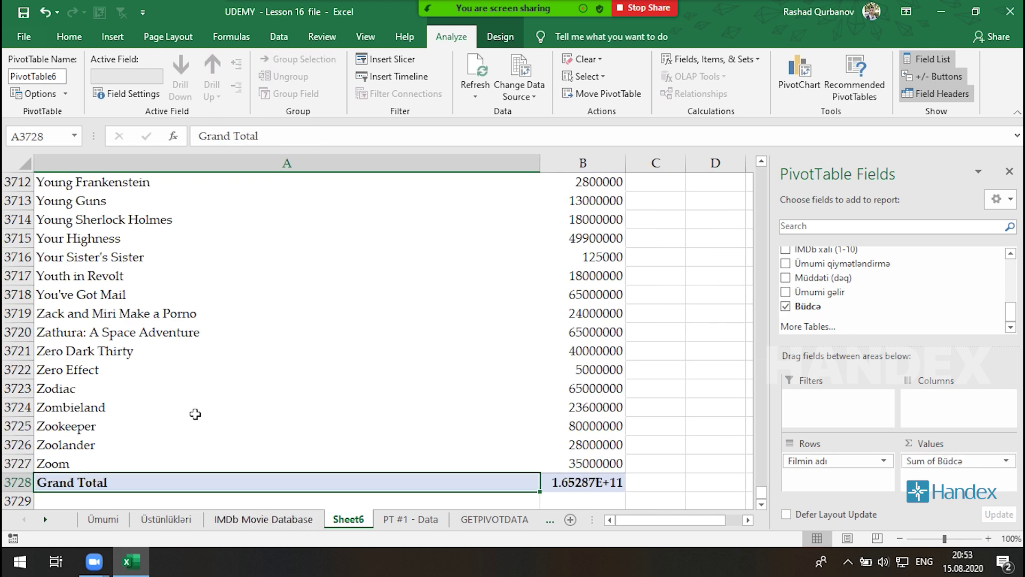
# Step: Check the last film entry at the bottom of the IMDb Movie Database data
pyautogui.click(264, 519)
pyautogui.scroll(-3, 113, 456)
pyautogui.click(114, 455)
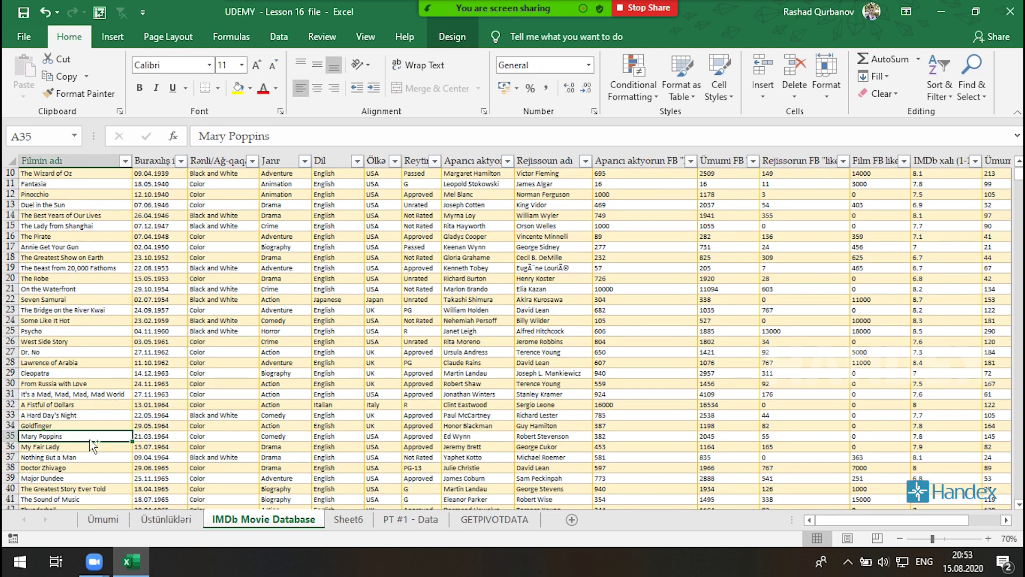
pyautogui.hotkey('ctrl', 'Down')
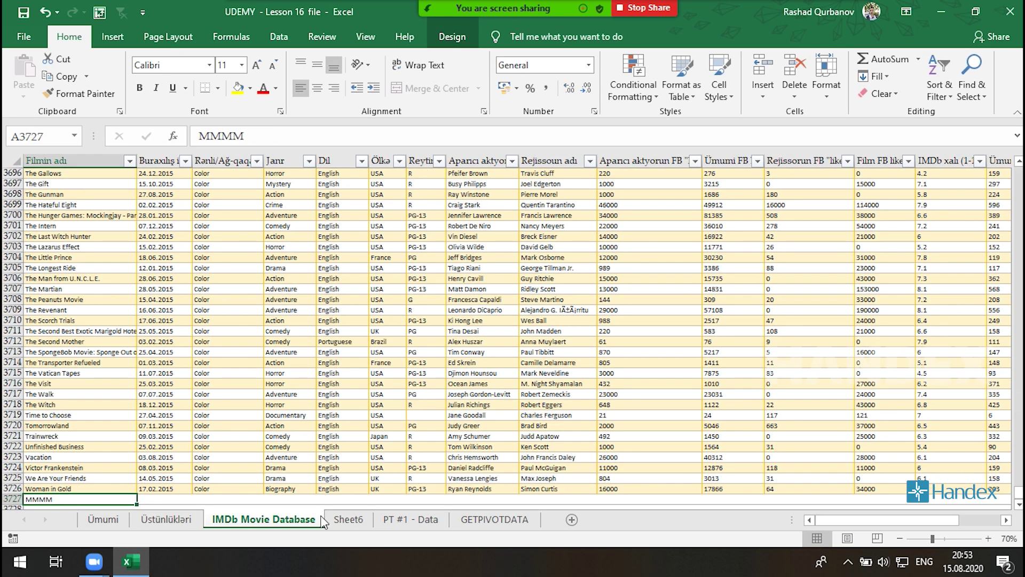
# Step: Back on Sheet6, search the pivot for 'mmmm' and highlight the MMMM row
pyautogui.click(346, 519)
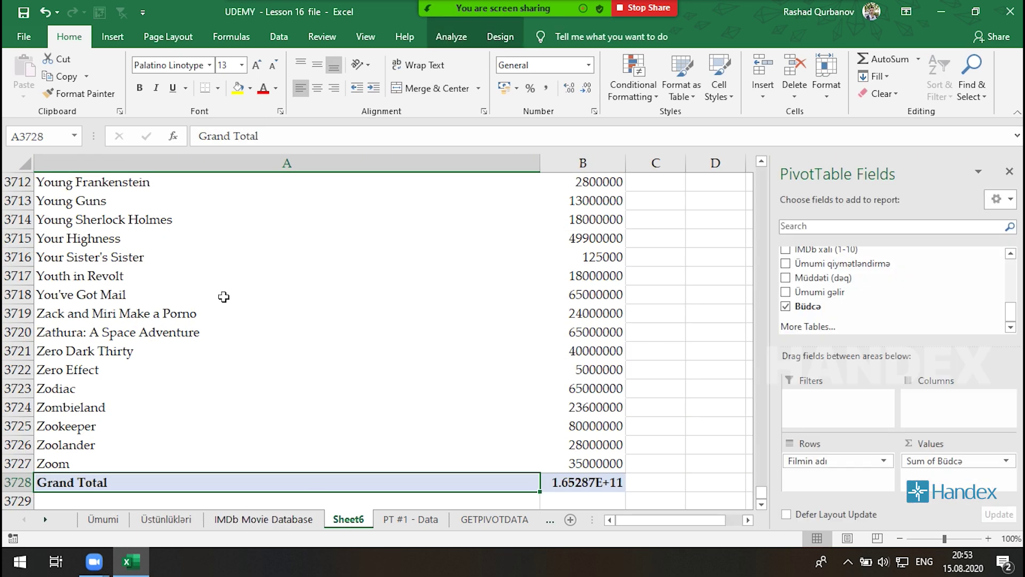
pyautogui.scroll(9, 160, 289)
pyautogui.scroll(15, 96, 278)
pyautogui.scroll(15, 96, 278)
pyautogui.scroll(15, 99, 285)
pyautogui.scroll(12, 99, 285)
pyautogui.scroll(17, 100, 293)
pyautogui.scroll(13, 100, 295)
pyautogui.scroll(20, 94, 305)
pyautogui.scroll(20, 92, 309)
pyautogui.scroll(20, 89, 313)
pyautogui.scroll(20, 88, 316)
pyautogui.scroll(20, 86, 320)
pyautogui.scroll(20, 88, 325)
pyautogui.scroll(20, 107, 347)
pyautogui.scroll(-20, 150, 395)
pyautogui.scroll(-20, 142, 374)
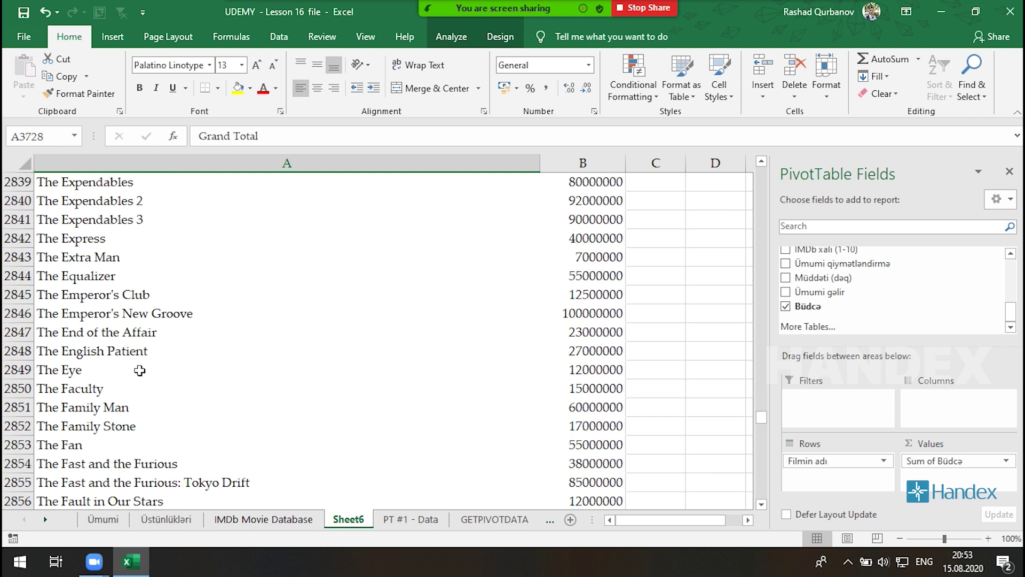
pyautogui.hotkey('ctrl', 'f')
pyautogui.write('mmmm')
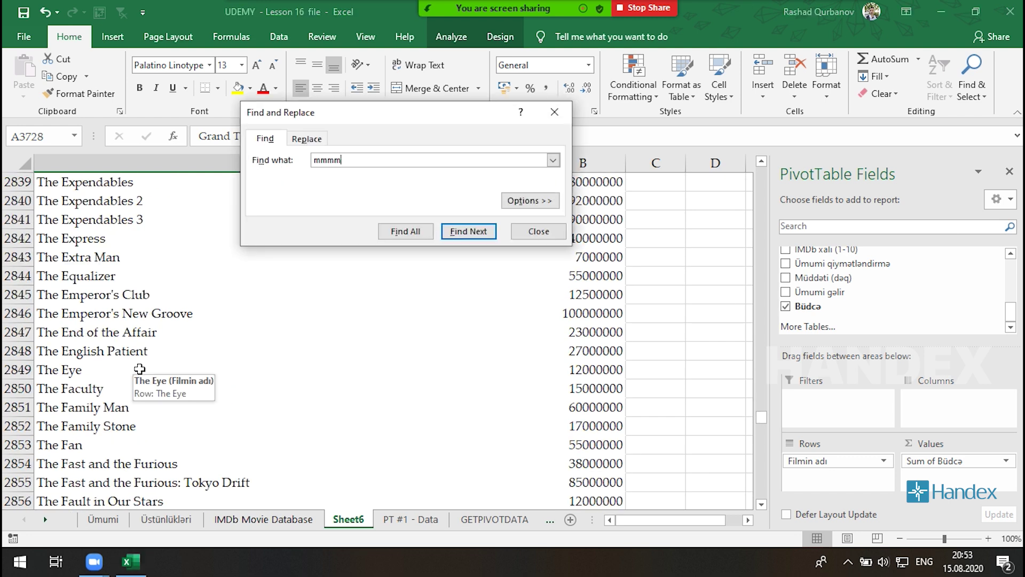
pyautogui.press('Return')
pyautogui.press('Escape')
pyautogui.hotkey('shift', 'space')
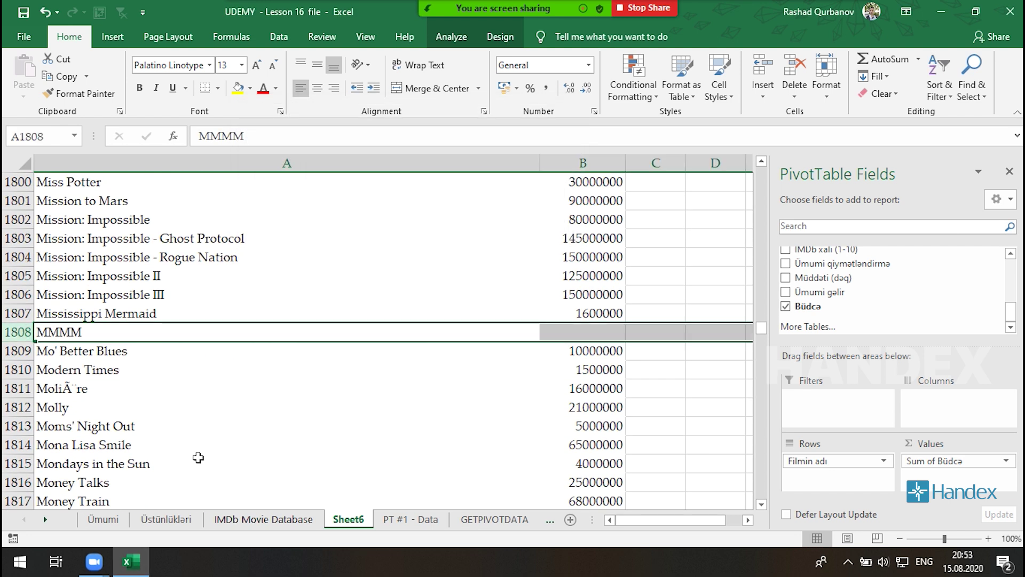
# Step: Swap the last movie-data entry MMMM in row 3727 for the new film title Excel
pyautogui.click(166, 519)
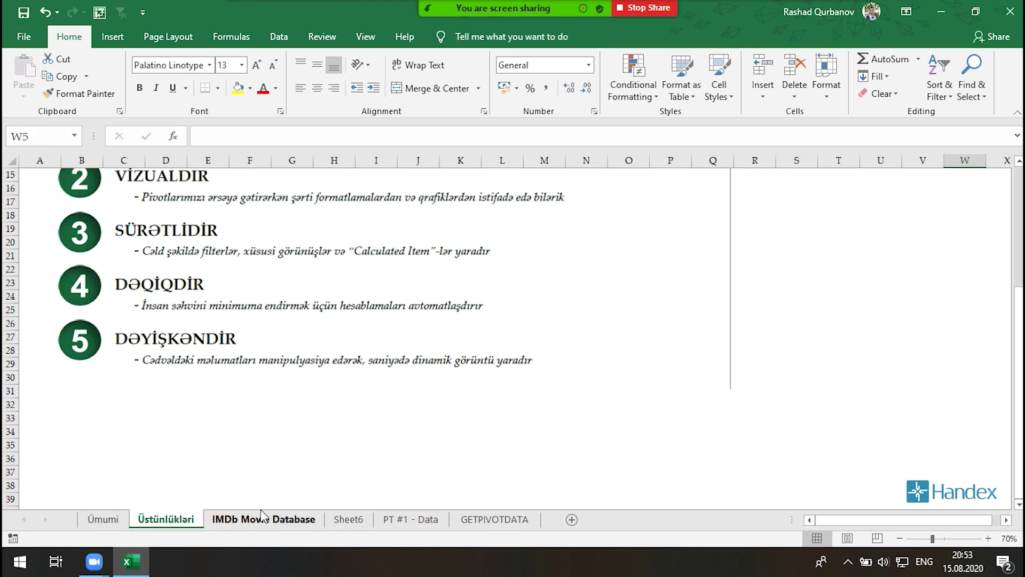
pyautogui.click(264, 519)
pyautogui.click(84, 404)
pyautogui.hotkey('ctrl', 'Down')
pyautogui.scroll(-6, 82, 404)
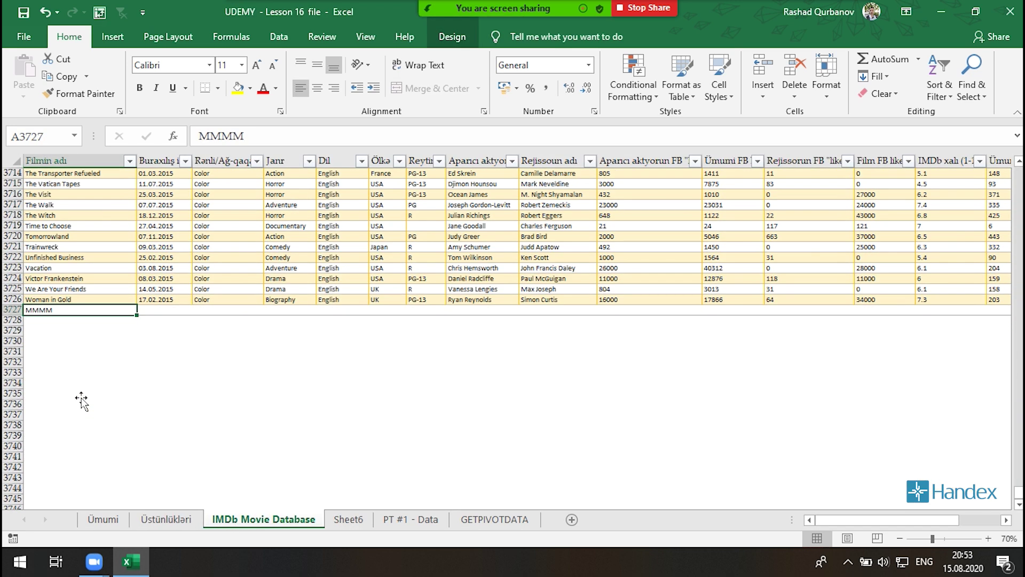
pyautogui.keyDown('ctrl'); pyautogui.scroll(2, 80, 403); pyautogui.keyUp('ctrl')
pyautogui.hotkey('ctrl', 'shift', 'Right')
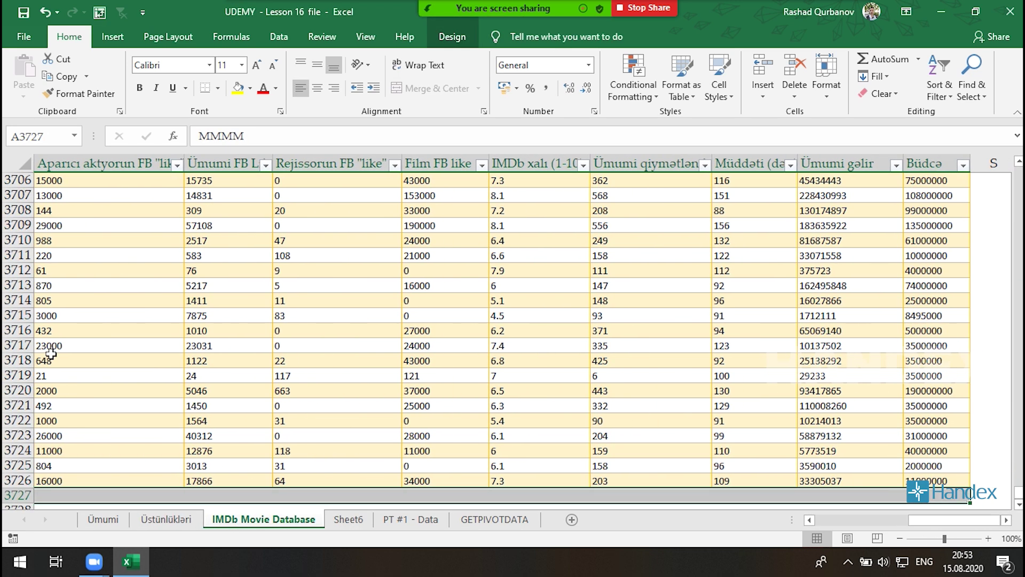
pyautogui.hotkey('ctrl', 'z')
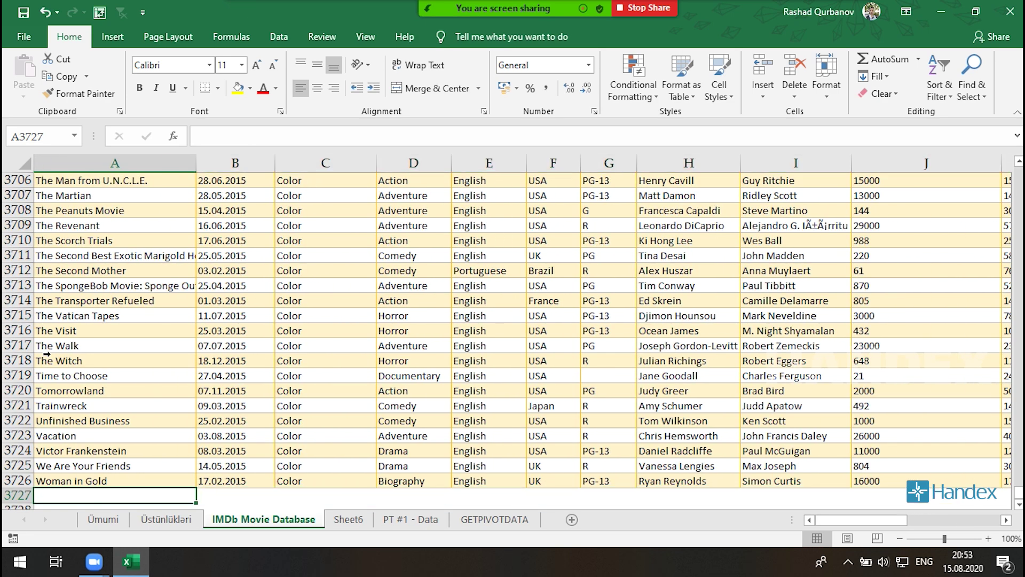
pyautogui.write('Excel')
pyautogui.press('Return')
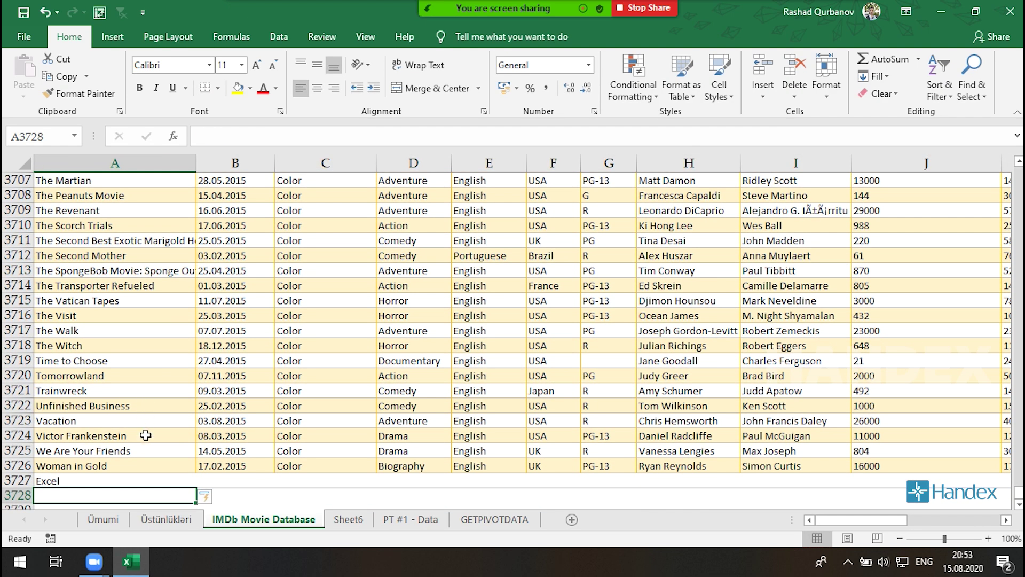
pyautogui.click(339, 521)
# Step: Refresh the Sheet6 pivot so Excel appears above the Grand Total, then view the movie data
pyautogui.click(111, 382)
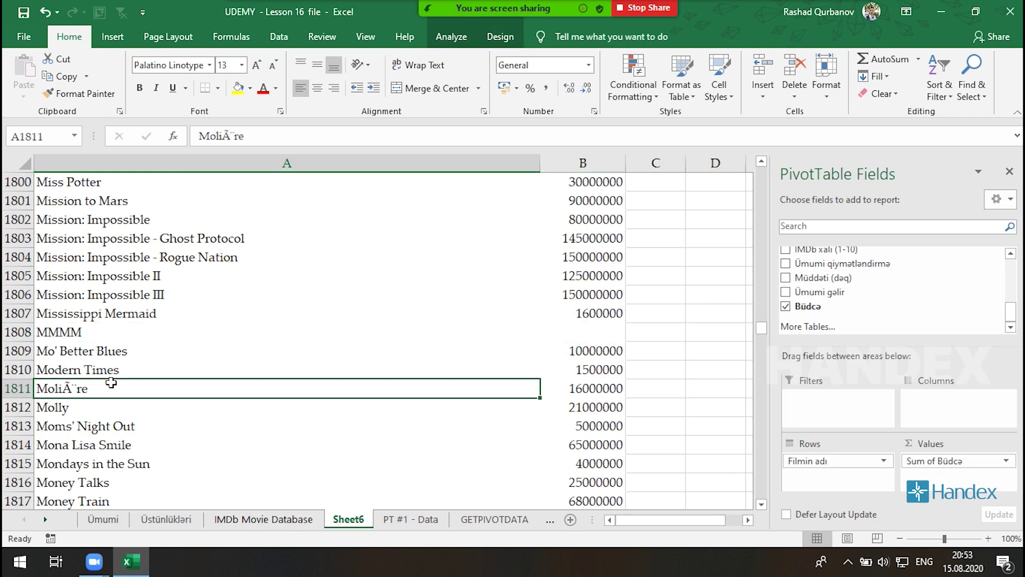
pyautogui.hotkey('ctrl', 'Down')
pyautogui.click(448, 36)
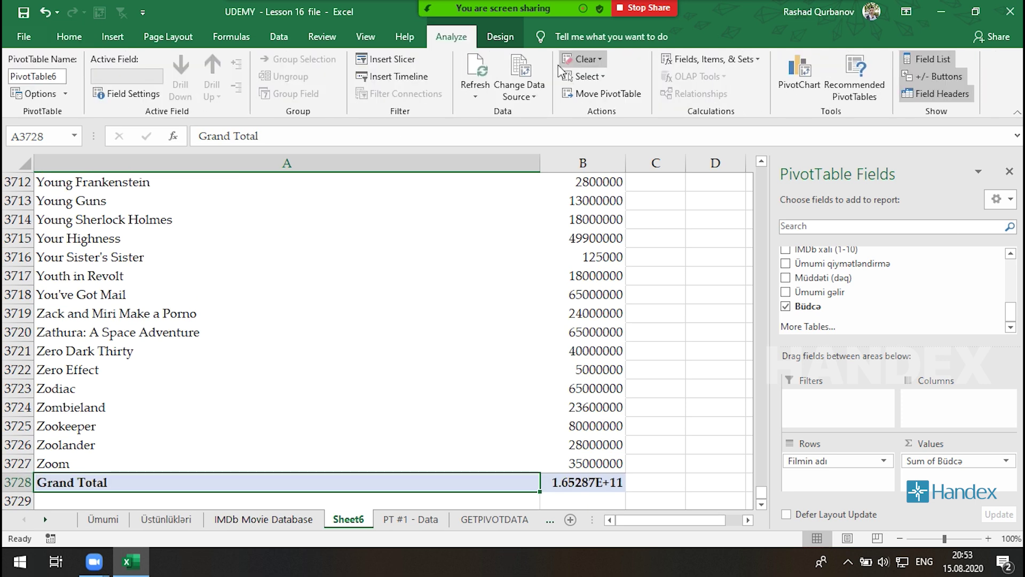
pyautogui.click(475, 68)
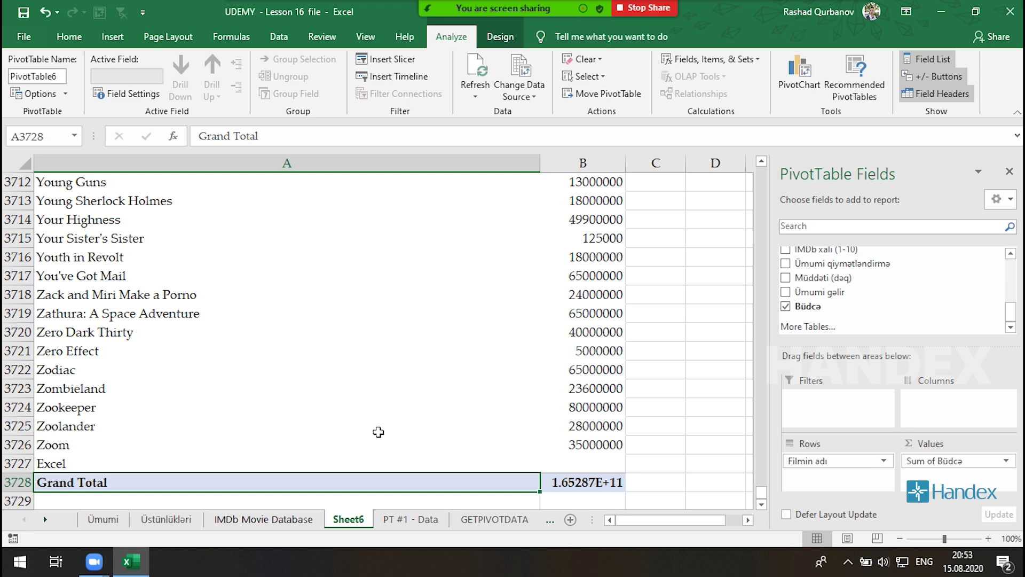
pyautogui.click(263, 519)
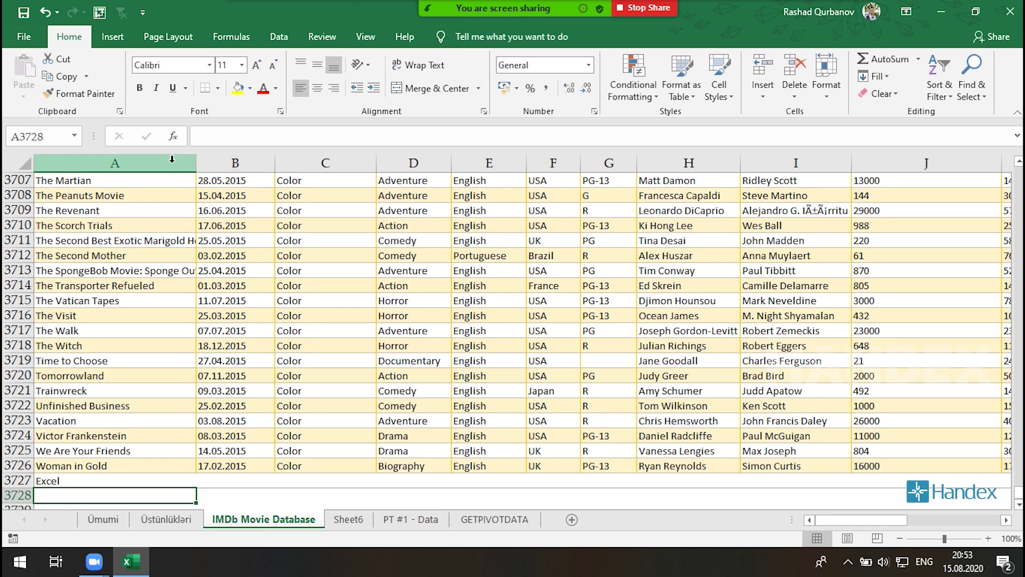
pyautogui.click(145, 163)
pyautogui.moveTo(145, 163); pyautogui.dragTo(996, 141)
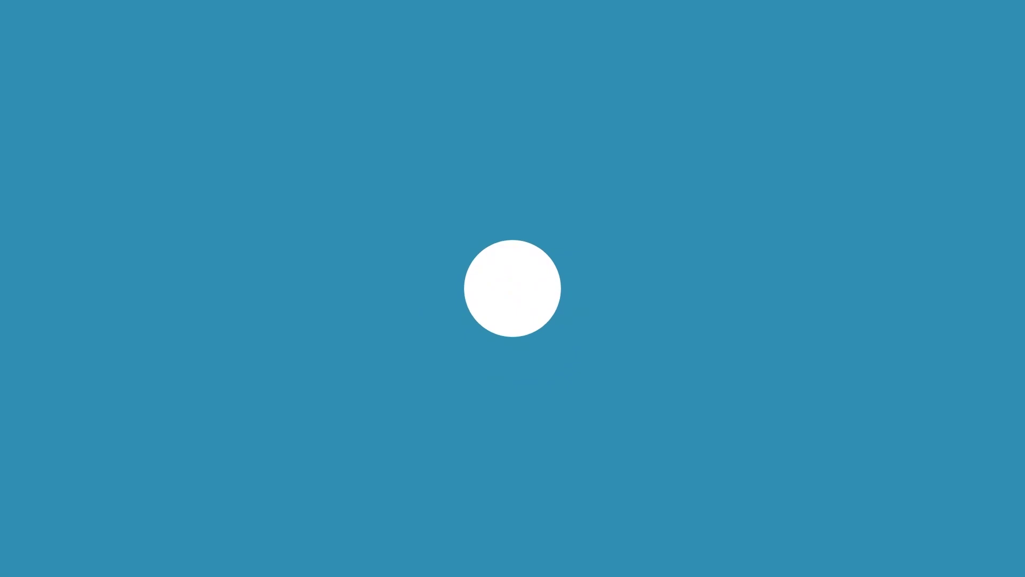